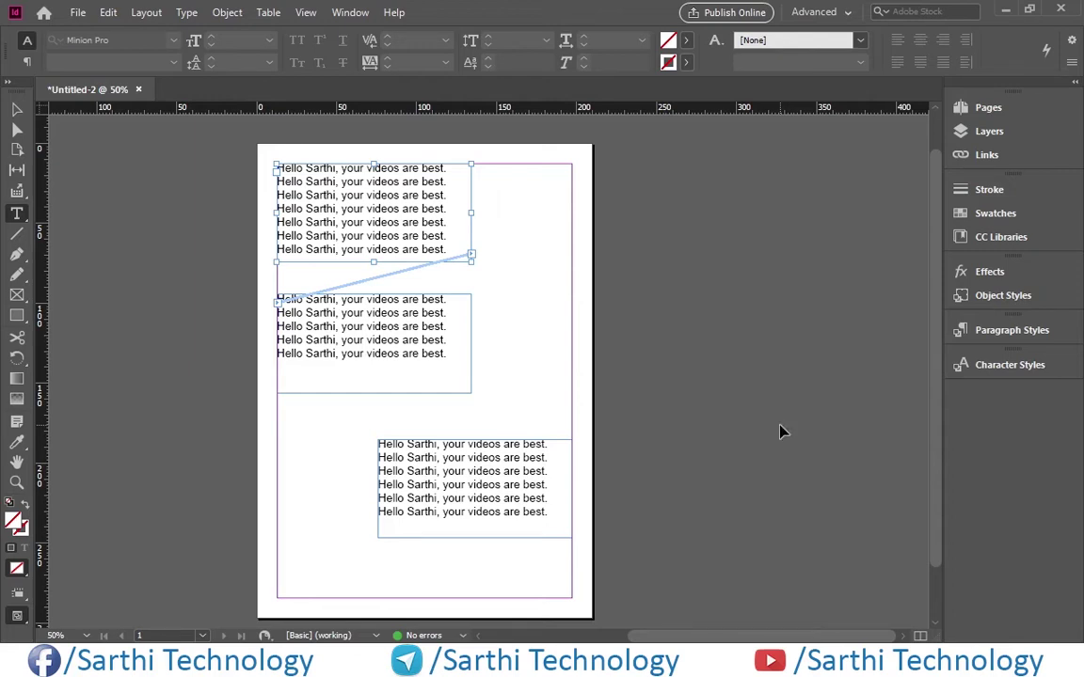
- Open Find/Change and find successive occurrences of "best" in the story, up to the fifth line of the first text frame
key("ctrl+f")
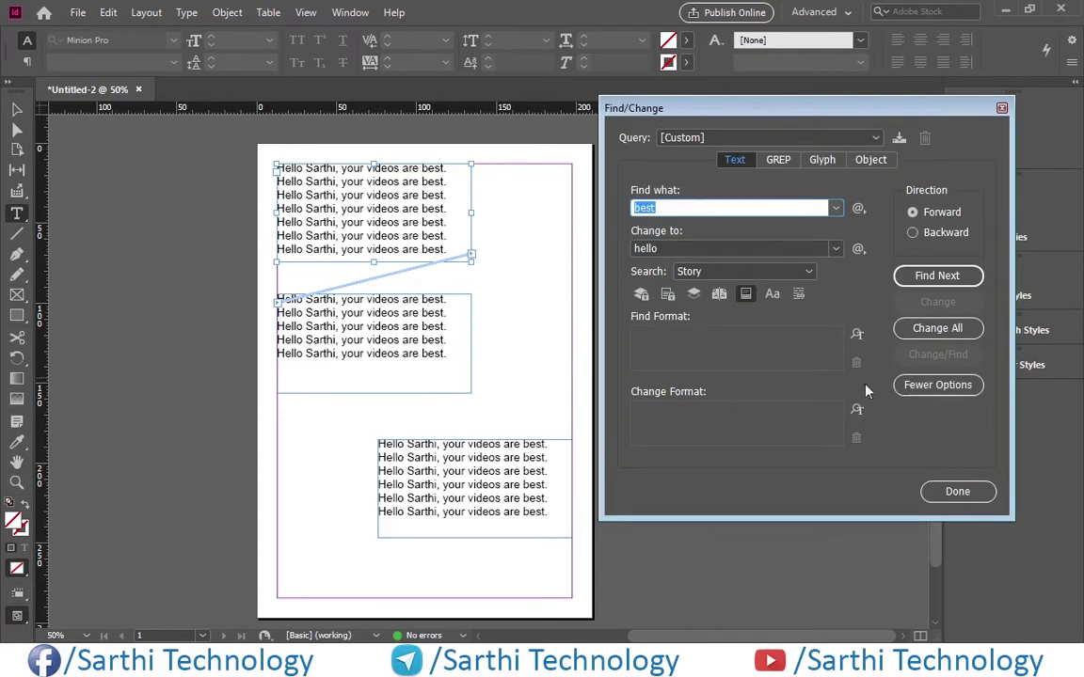
left_click_drag(795, 115, 551, 116)
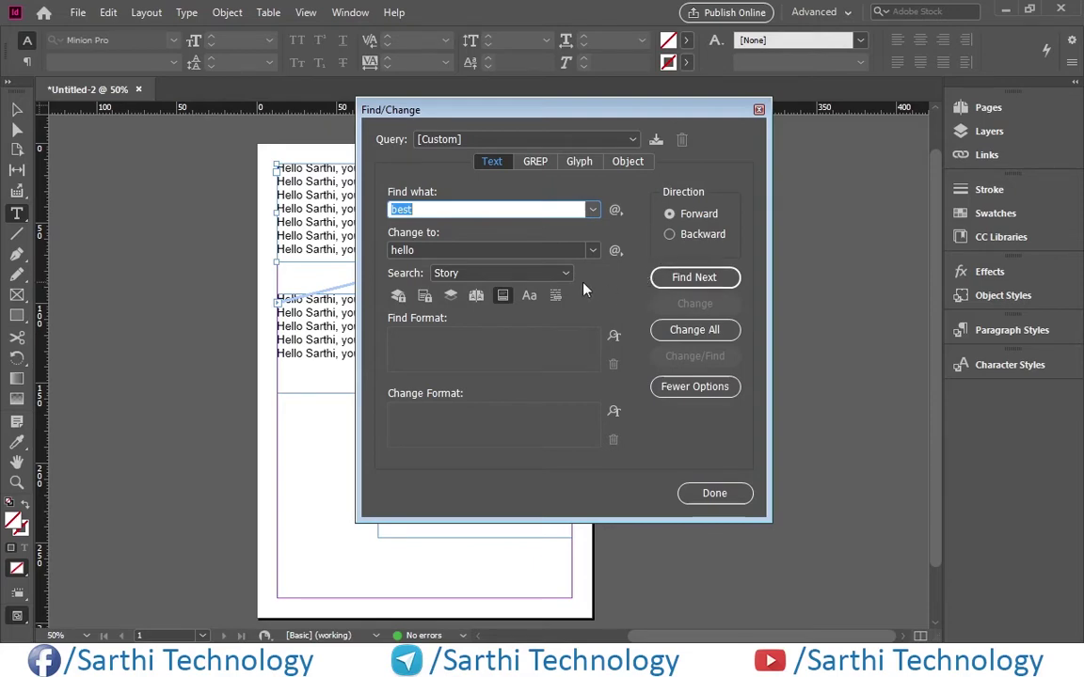
left_click_drag(567, 116, 772, 100)
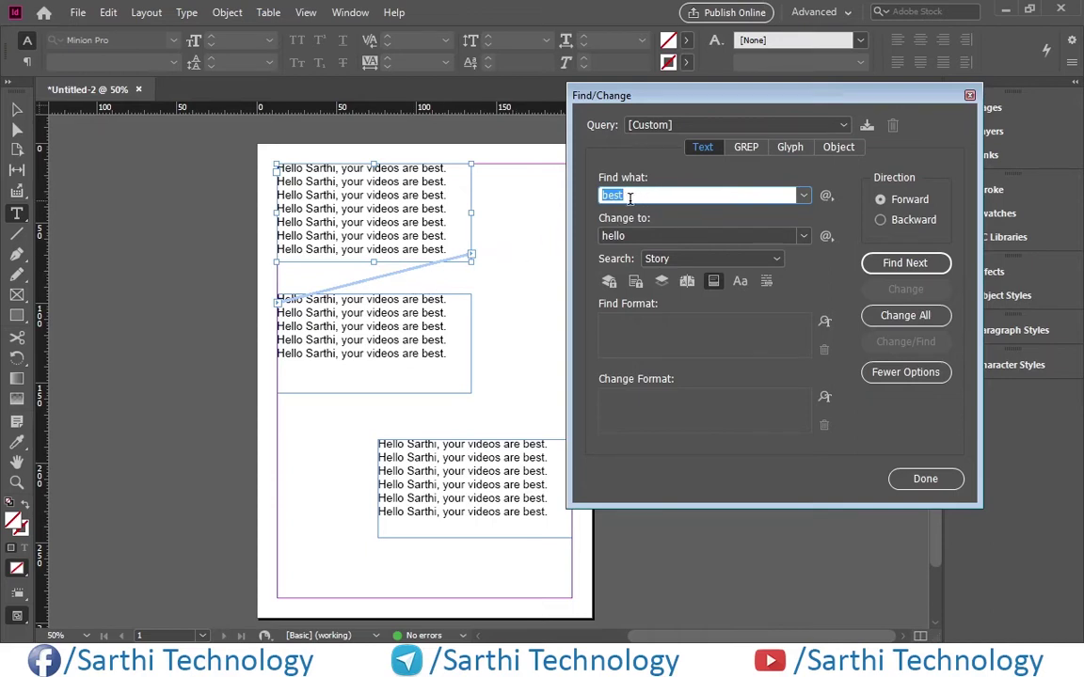
left_click(905, 264)
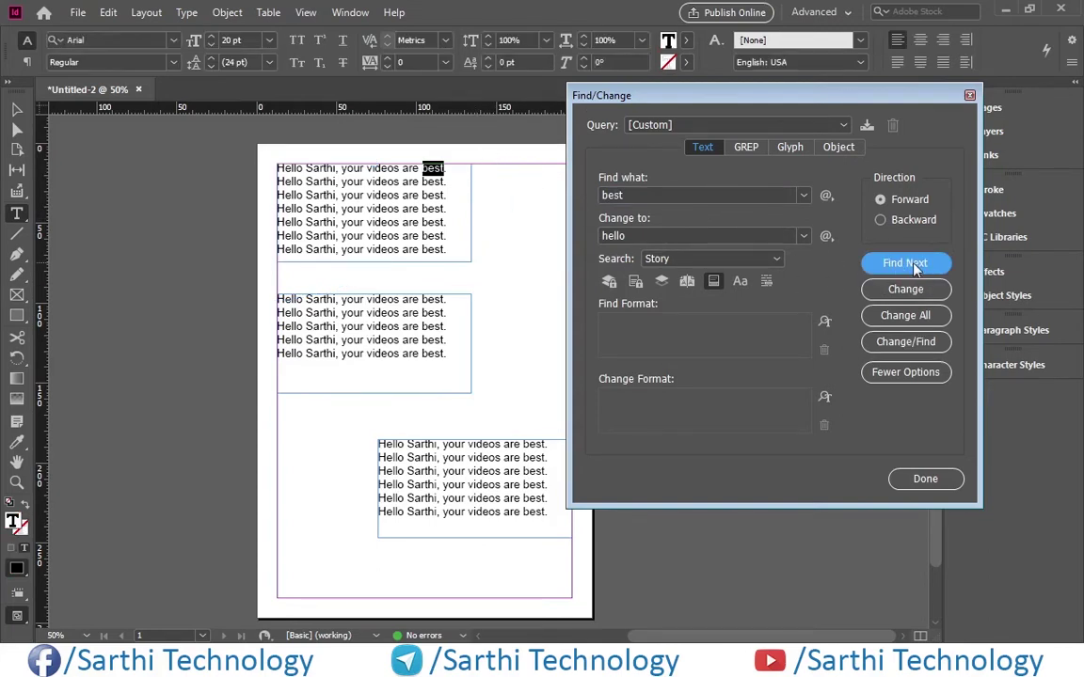
left_click(913, 265)
left_click(913, 264)
left_click(913, 265)
left_click(913, 264)
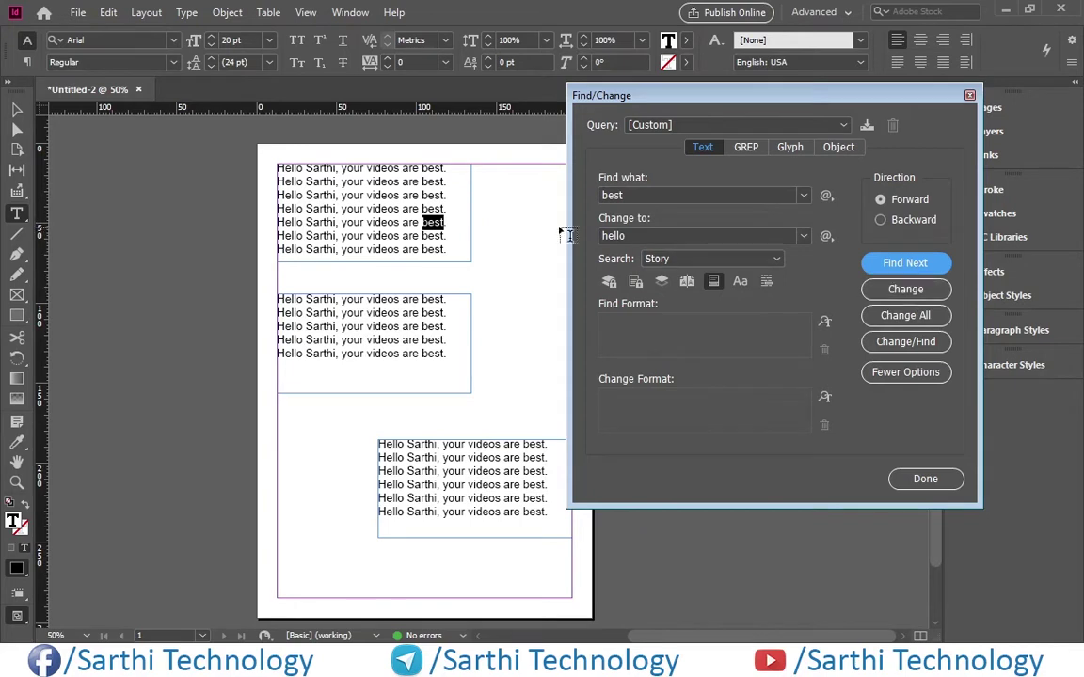
- Change the found "best" in the fifth line to "hello", and undo the replacement
left_click(903, 292)
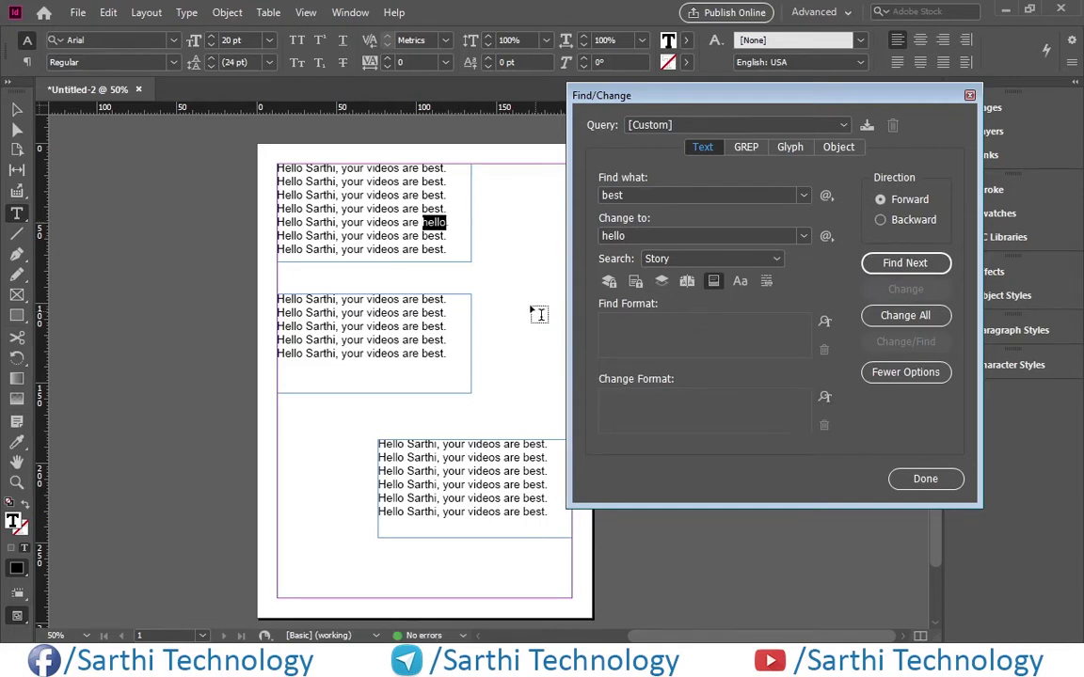
left_click(450, 249)
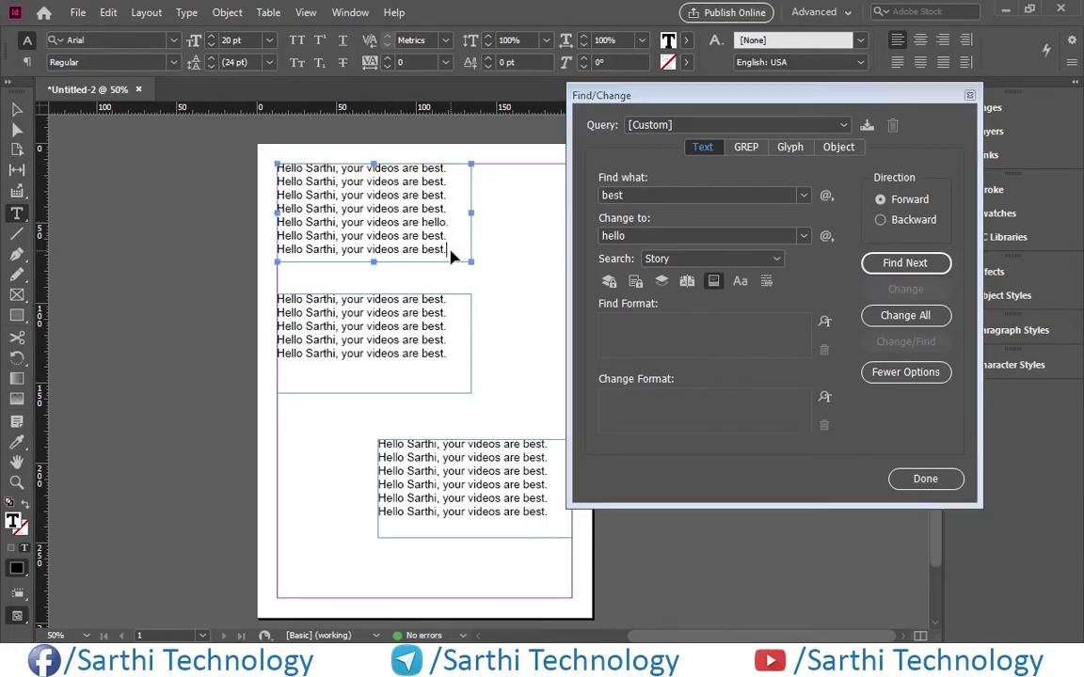
key("ctrl+z")
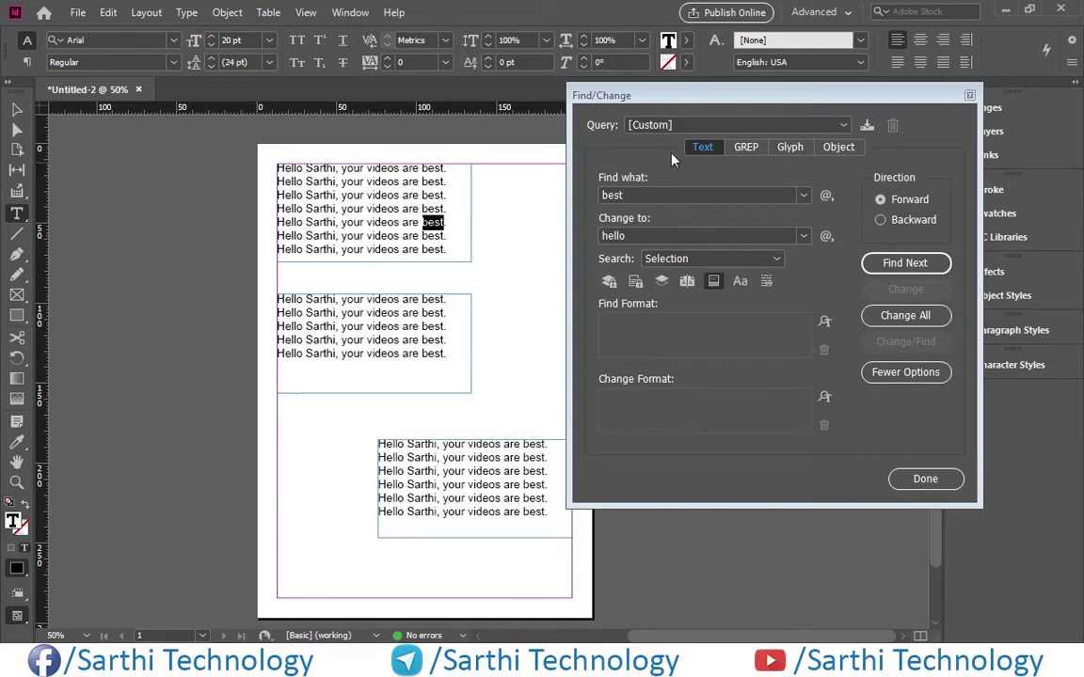
- Set the Find/Change search scope to All Documents and switch it to Document
left_click_drag(723, 106, 458, 115)
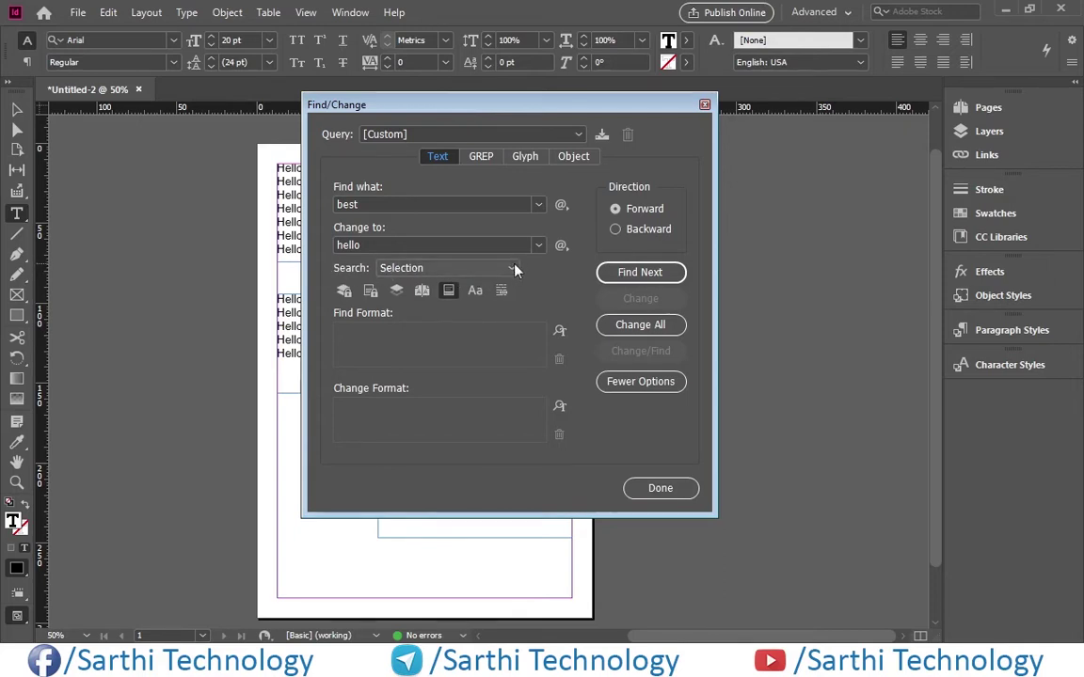
left_click(470, 267)
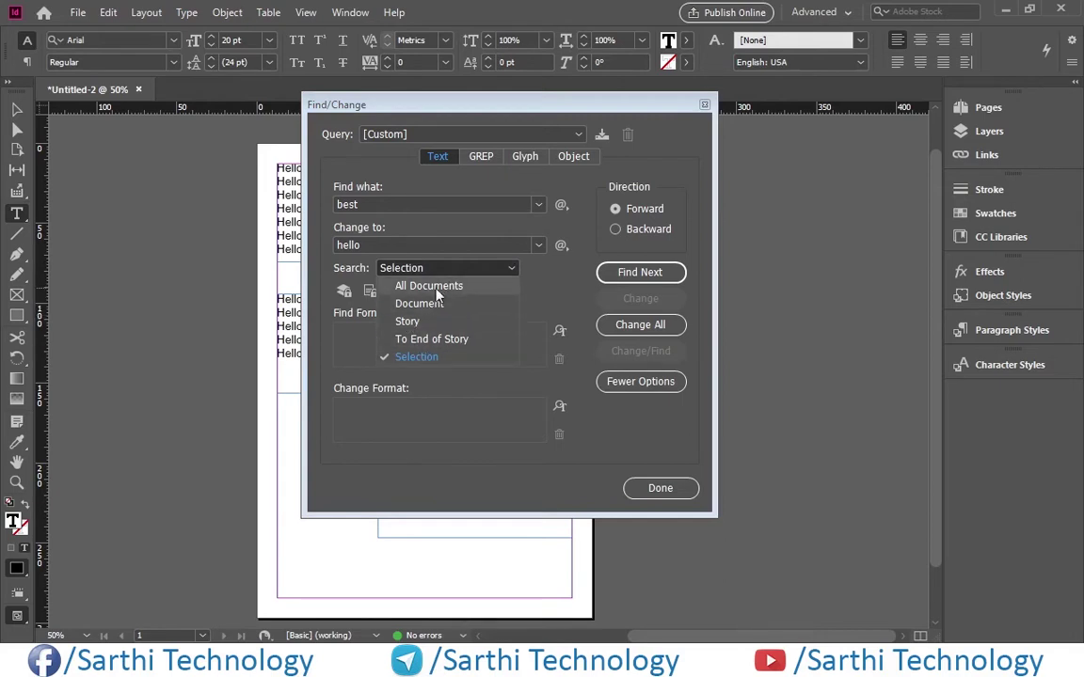
left_click_drag(500, 109, 750, 94)
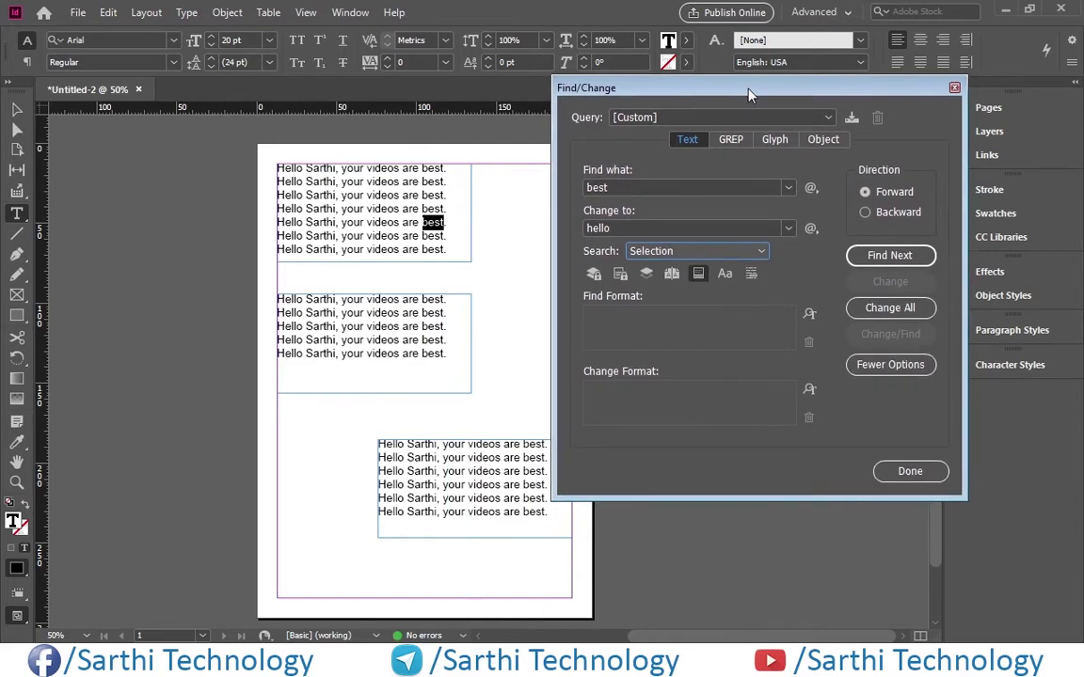
left_click(759, 250)
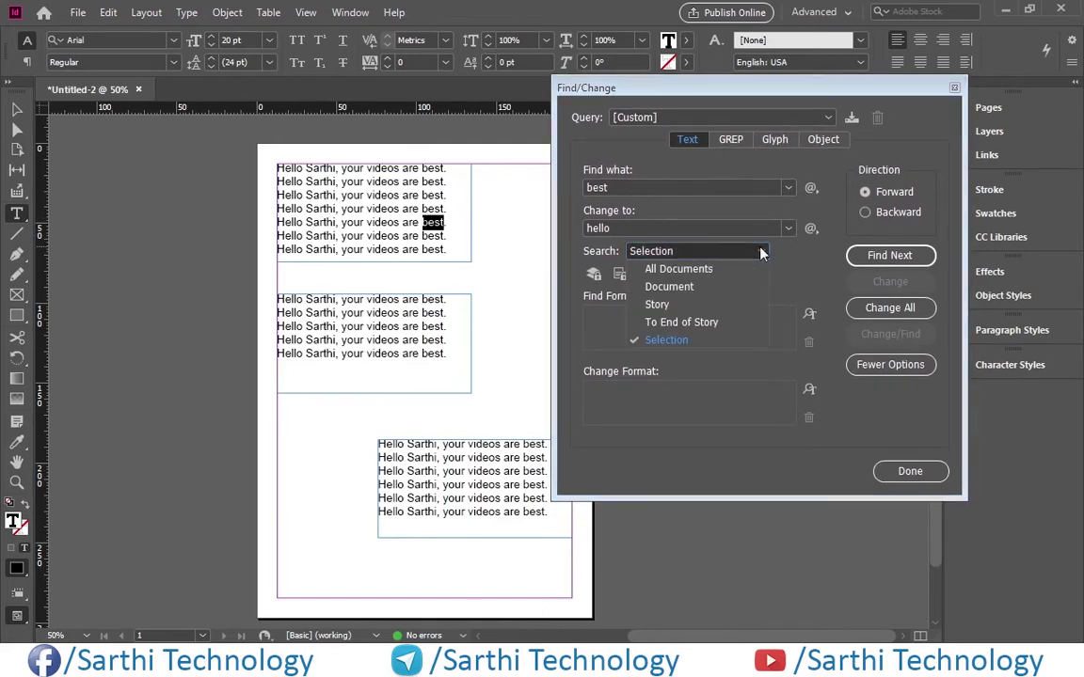
left_click(689, 270)
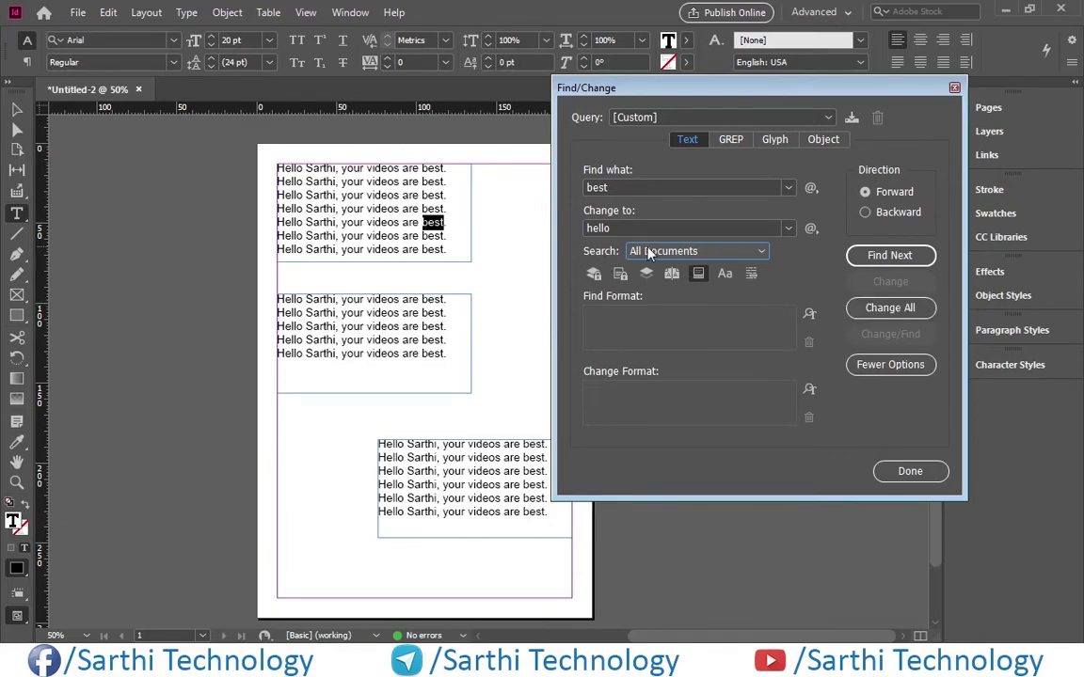
left_click(761, 250)
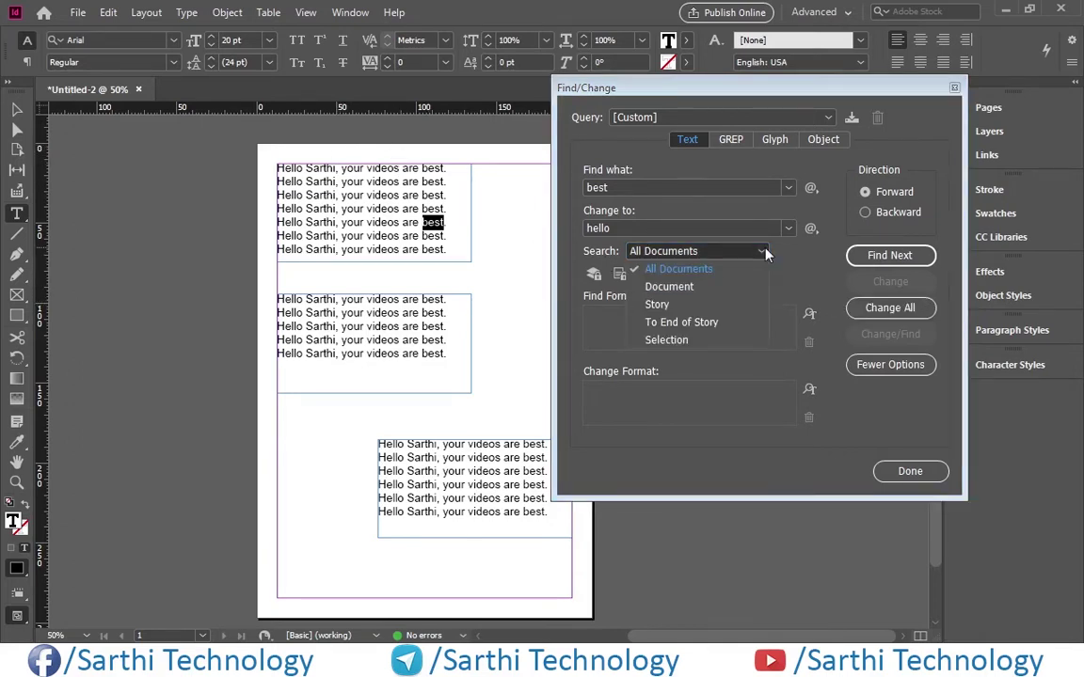
left_click(693, 290)
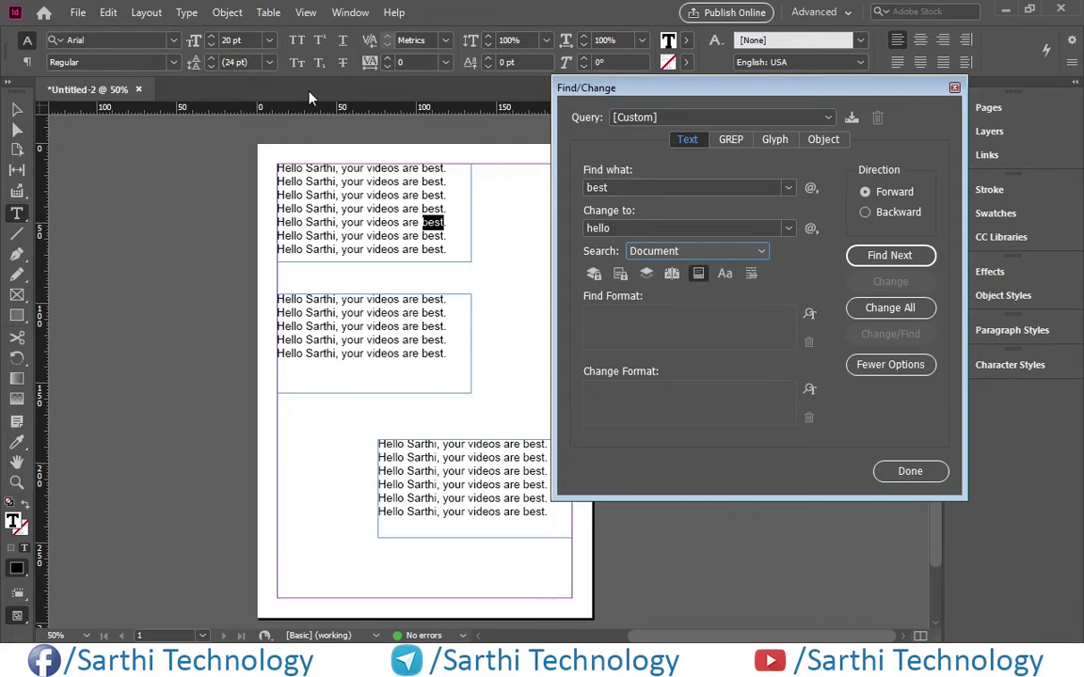
- Select the first text frame as an object and set the Find/Change search scope to Story
left_click(658, 251)
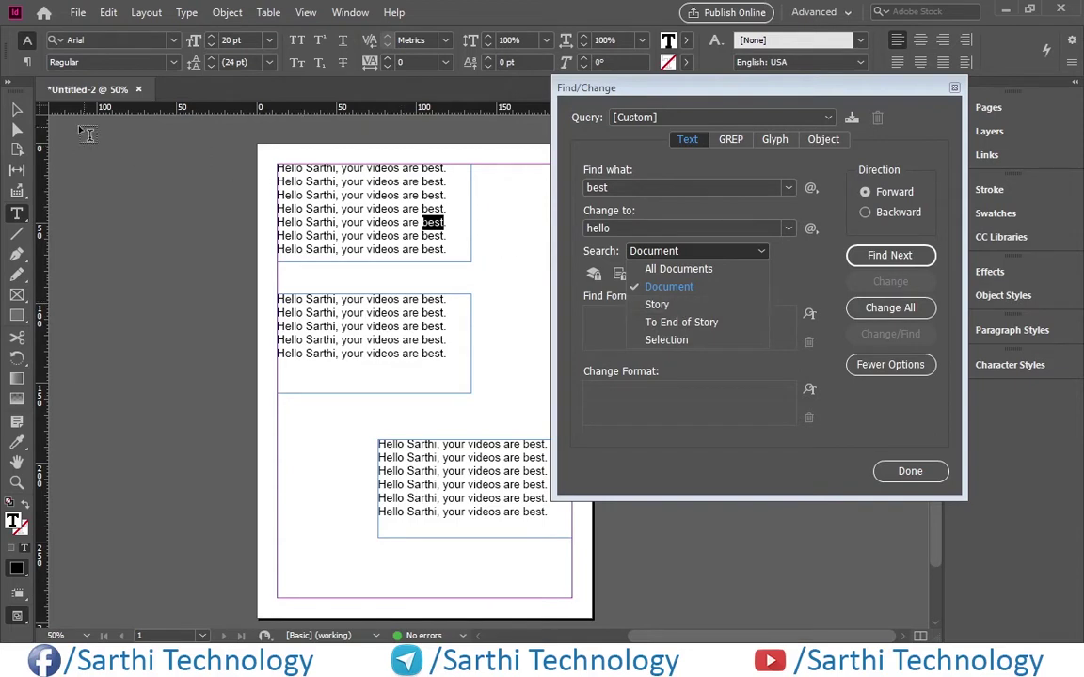
key("Escape")
left_click(291, 175)
key("Escape")
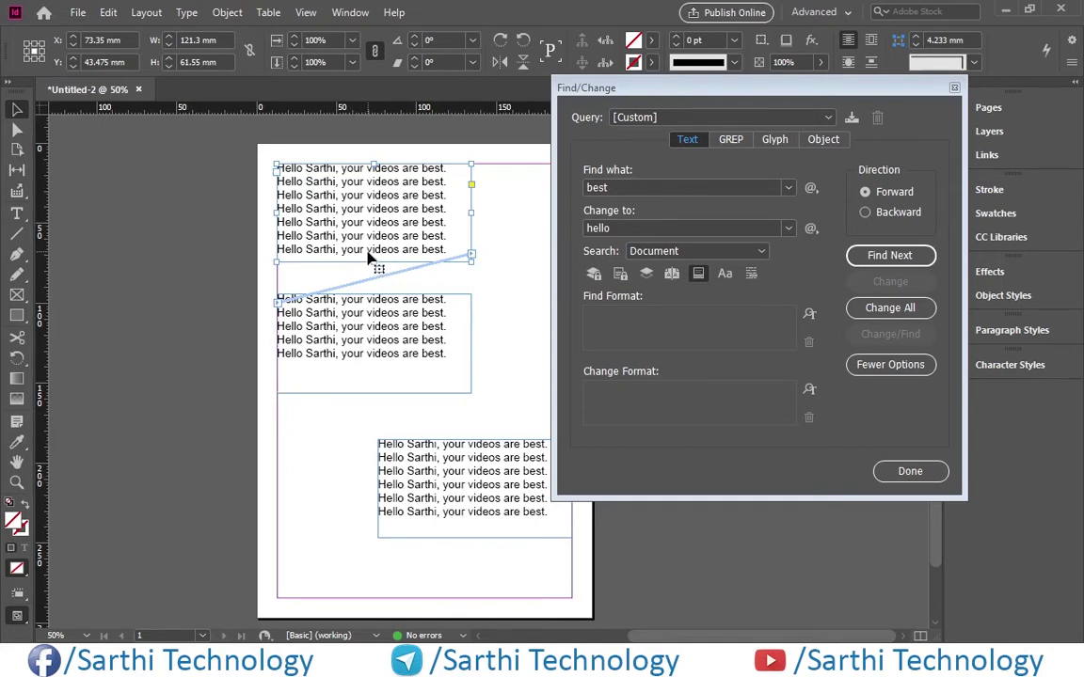
left_click_drag(696, 98, 699, 67)
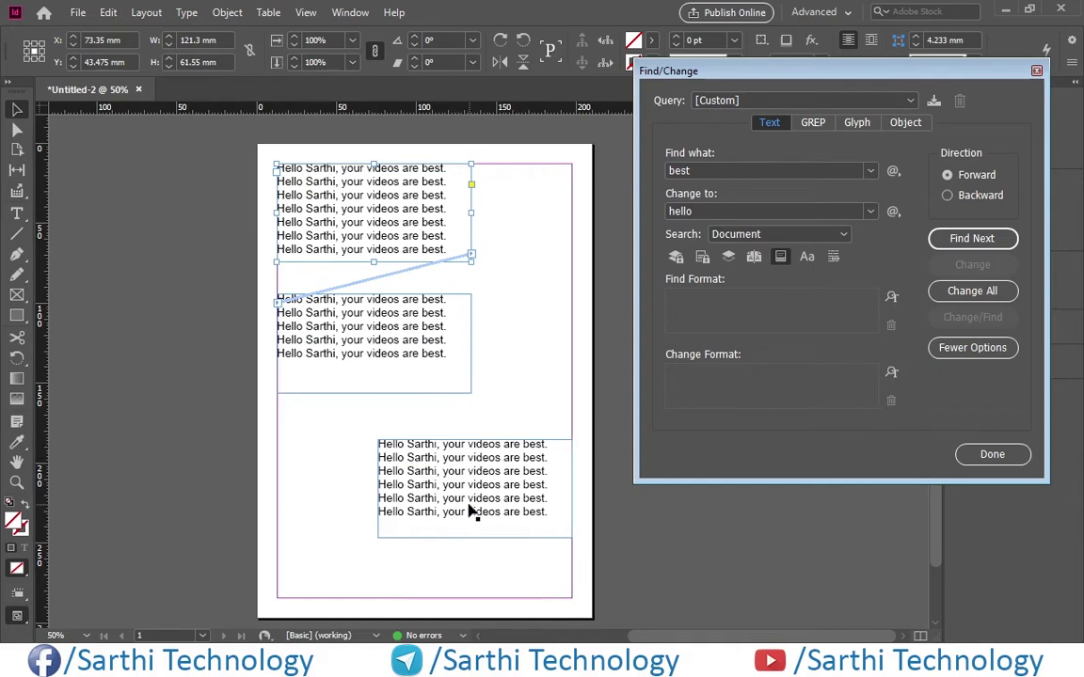
left_click_drag(825, 75, 786, 85)
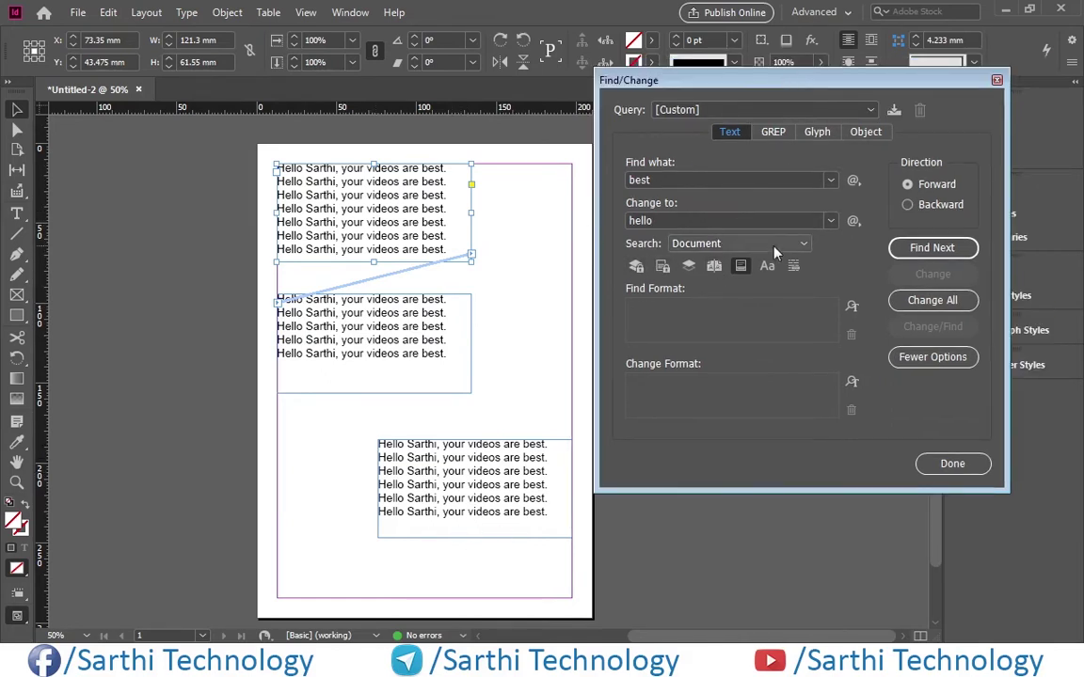
left_click(804, 244)
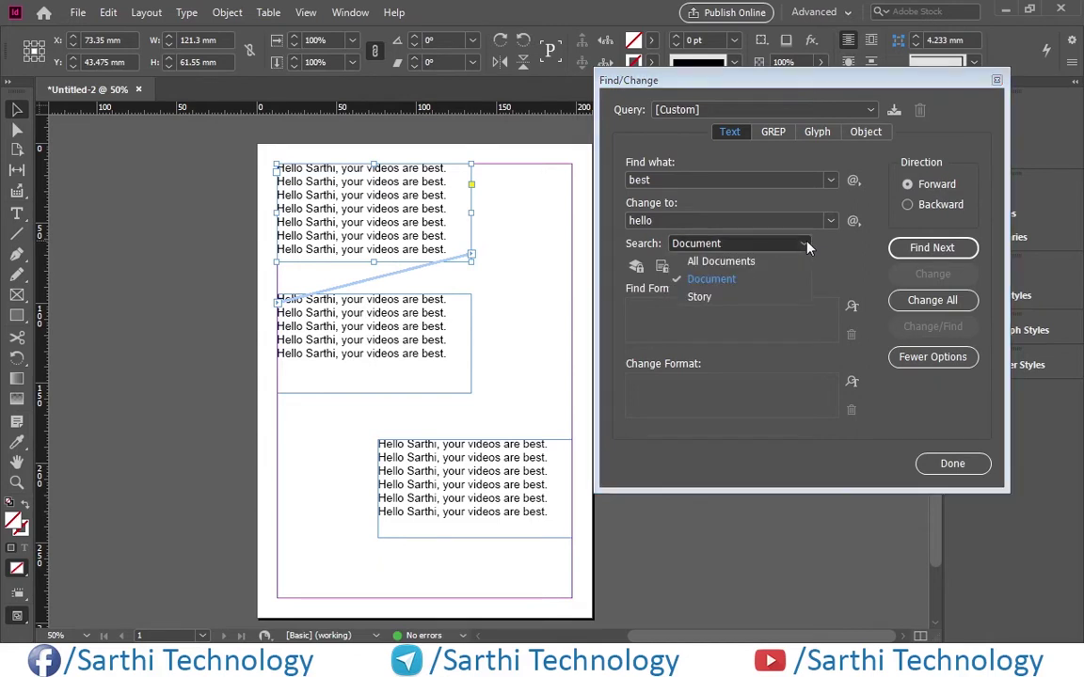
left_click(701, 299)
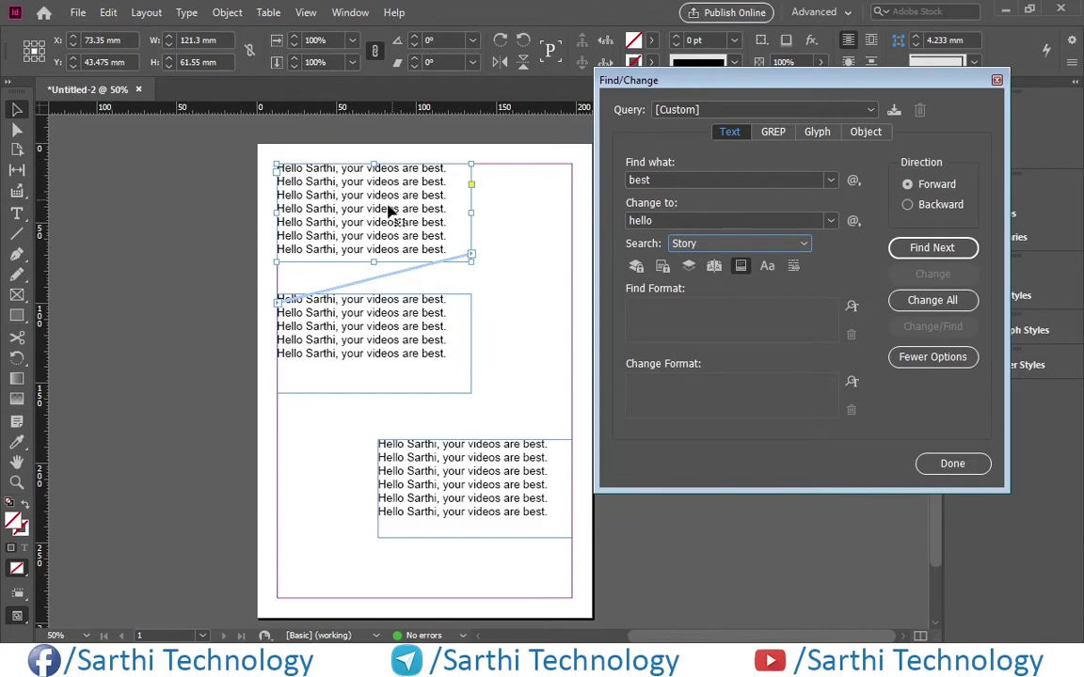
- Replace every "best" with "hello" throughout the selected frame's story, and undo the replacement
left_click(936, 308)
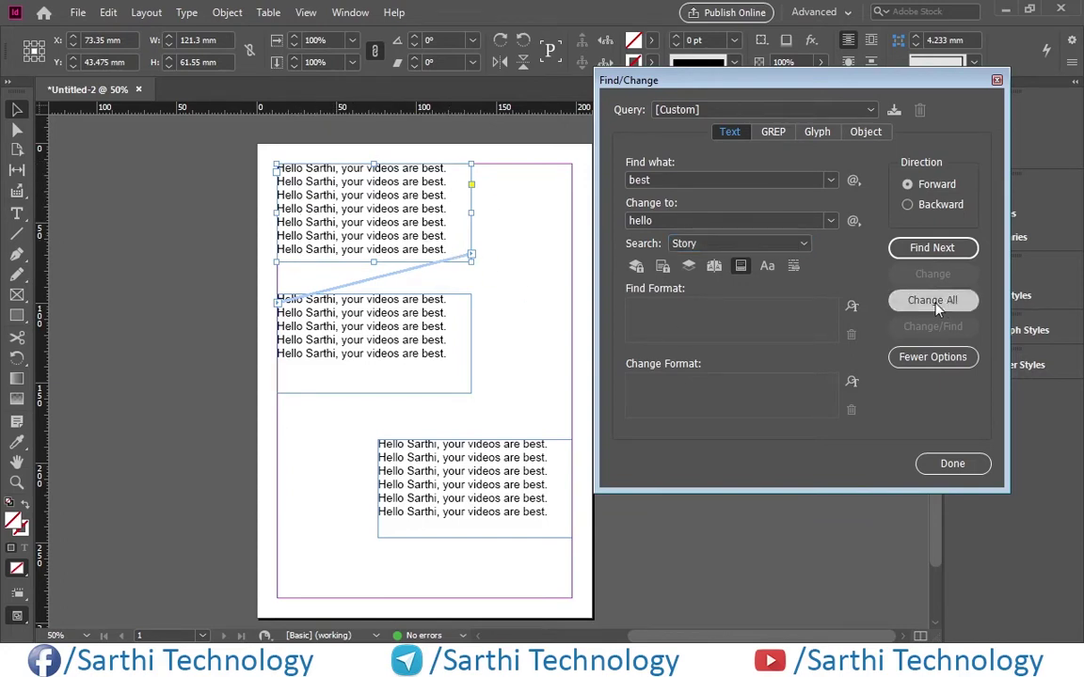
left_click(638, 347)
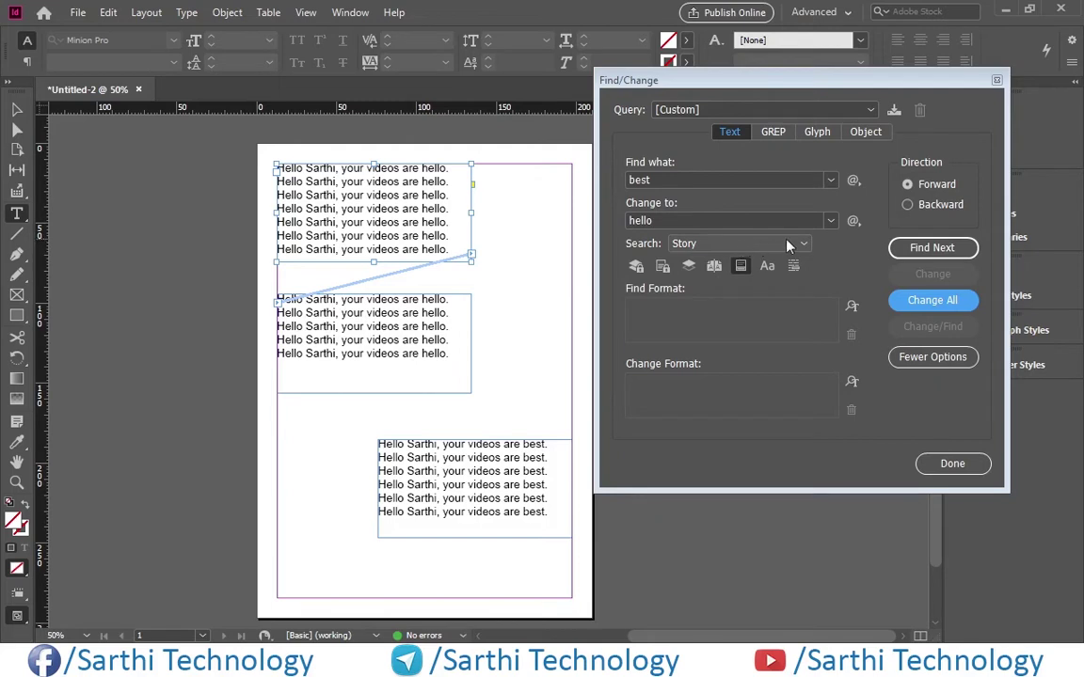
key("ctrl+z")
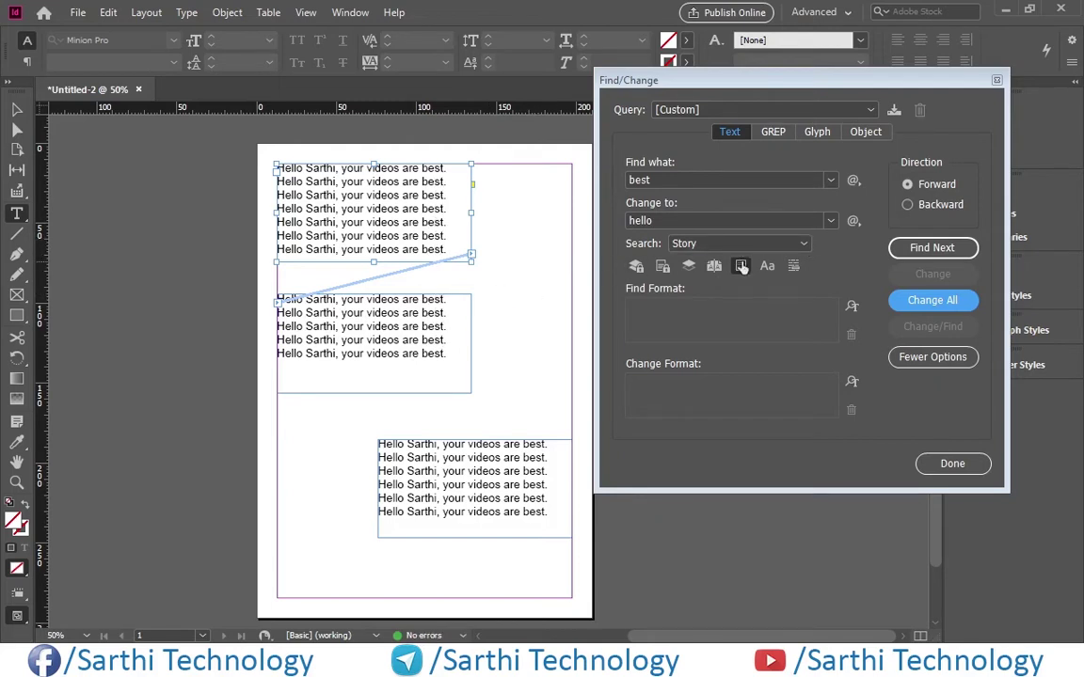
- Place the text cursor before "your" in the first frame's fifth line and set the search scope to To End of Story
left_click(804, 243)
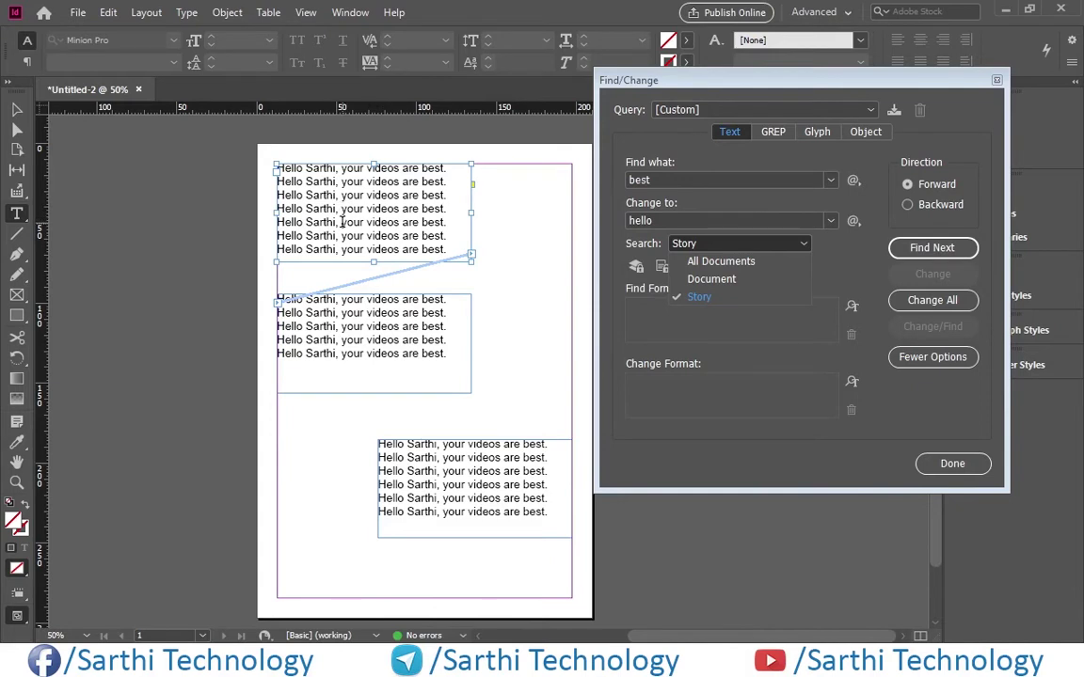
key("Escape")
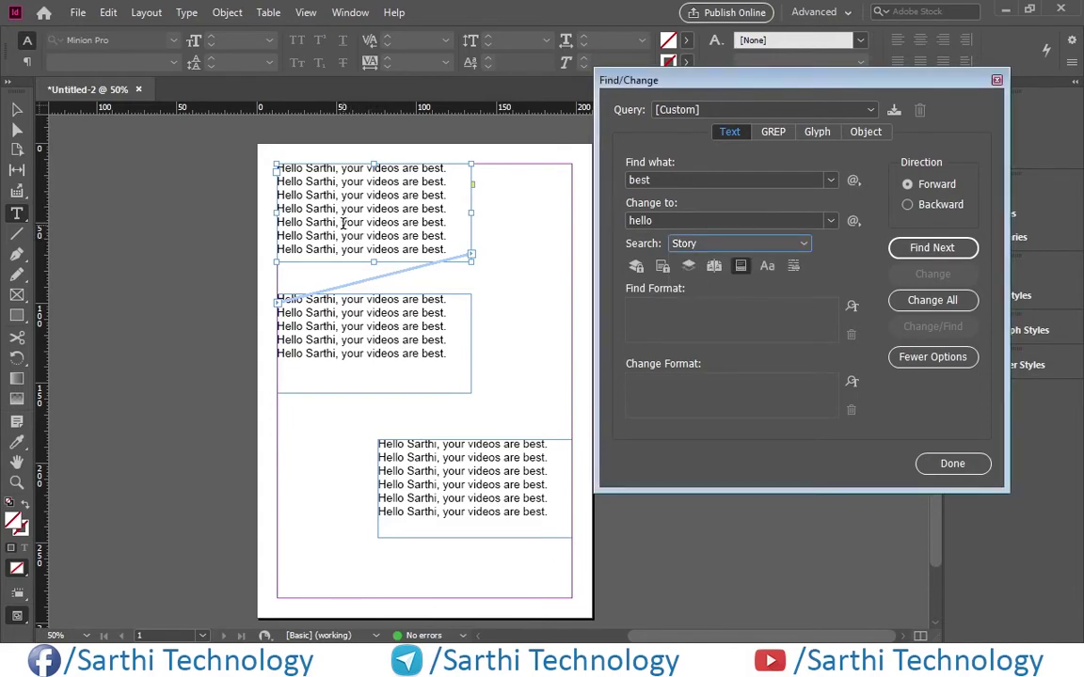
left_click(347, 222)
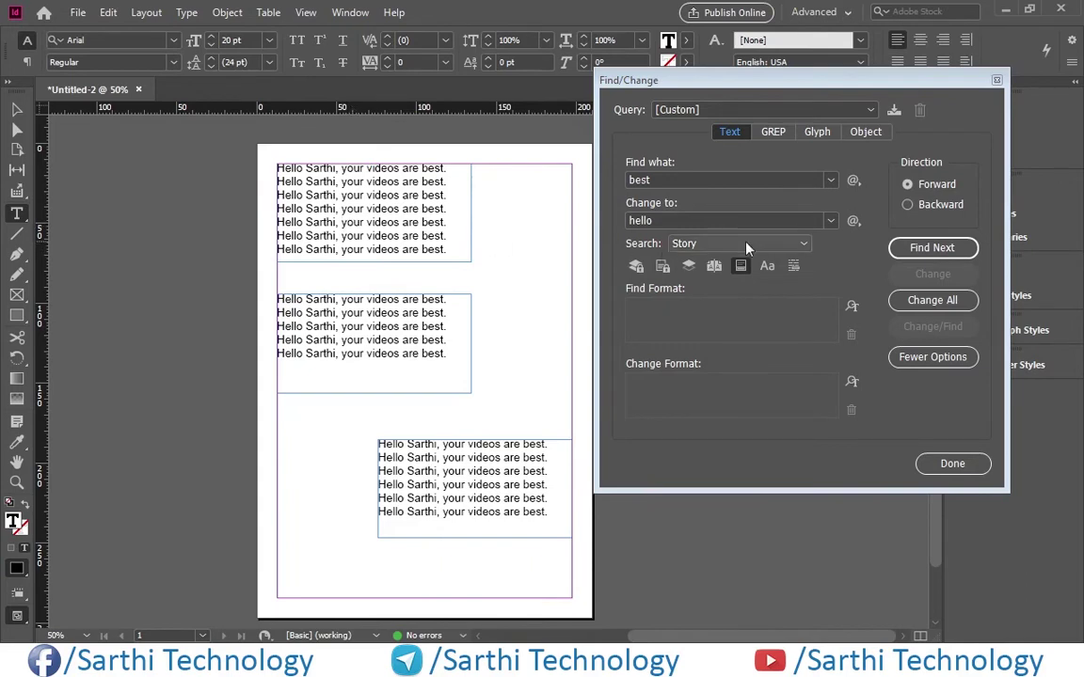
left_click(802, 244)
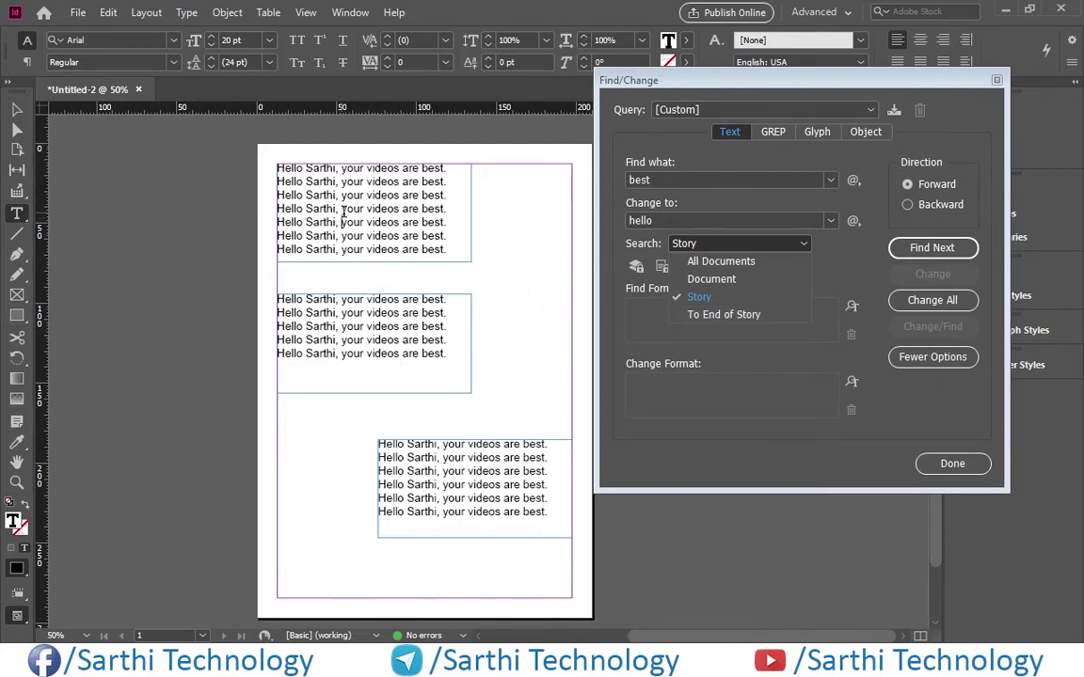
left_click(343, 223)
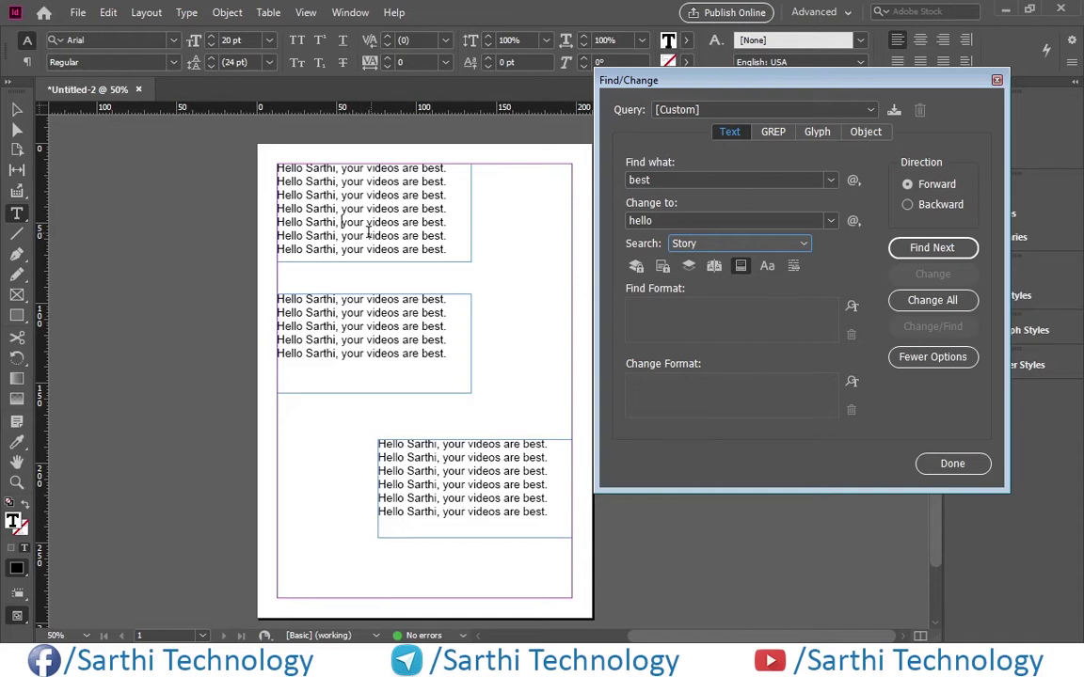
left_click(340, 223)
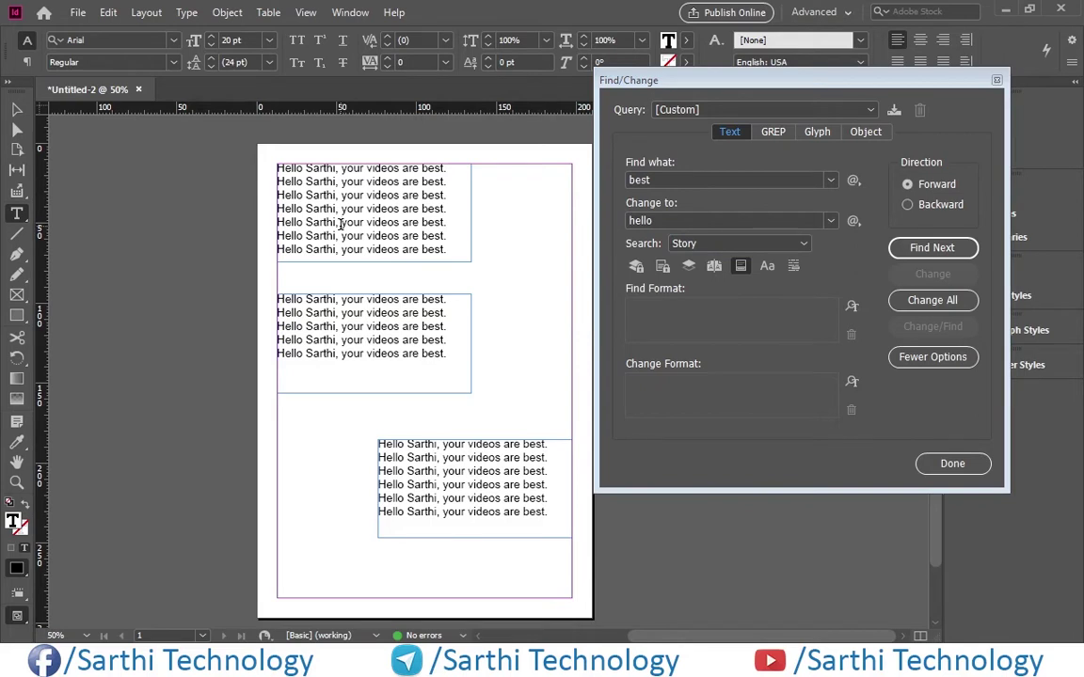
left_click(805, 244)
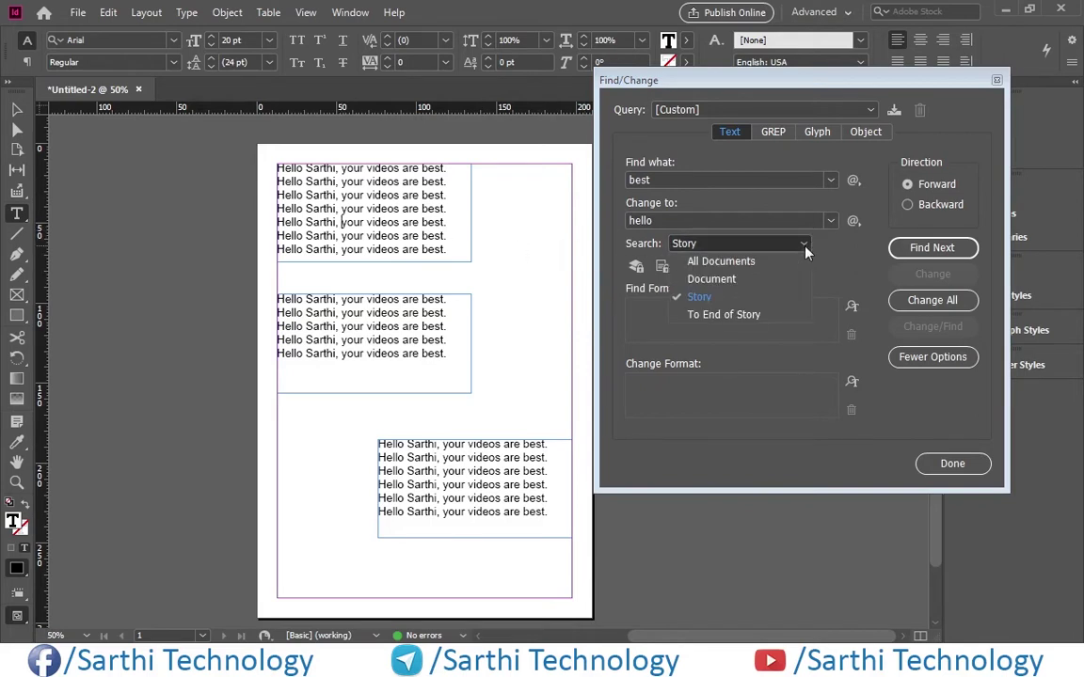
left_click(733, 318)
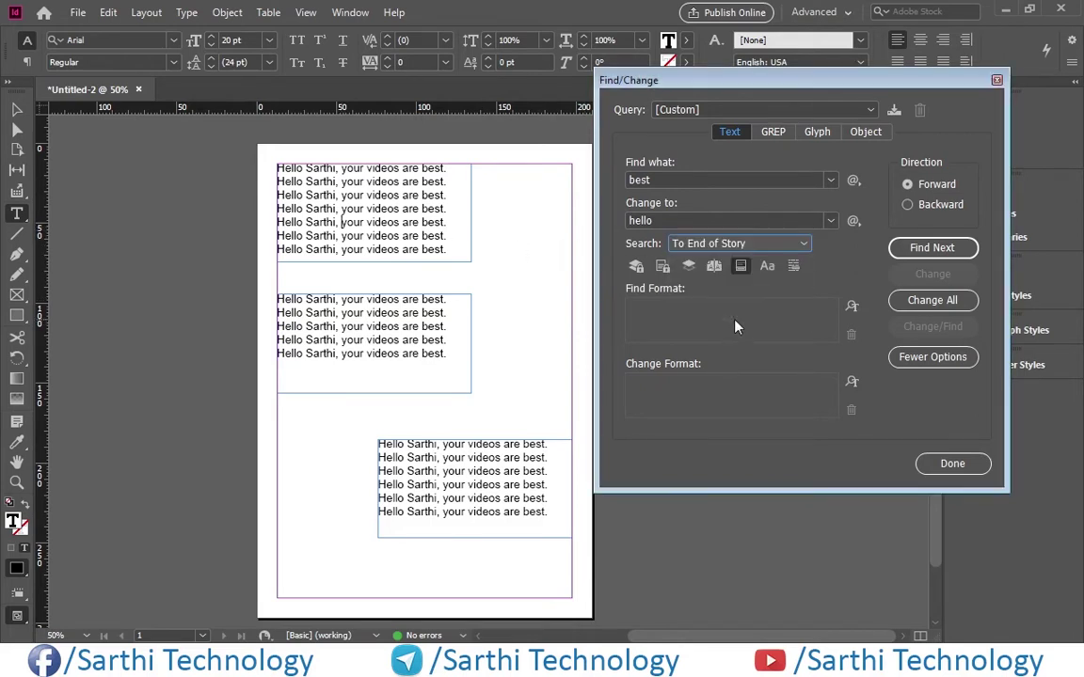
- Replace every "best" with "hello" from the text cursor to the end of the story, and undo the replacement
left_click(340, 222)
left_click(931, 300)
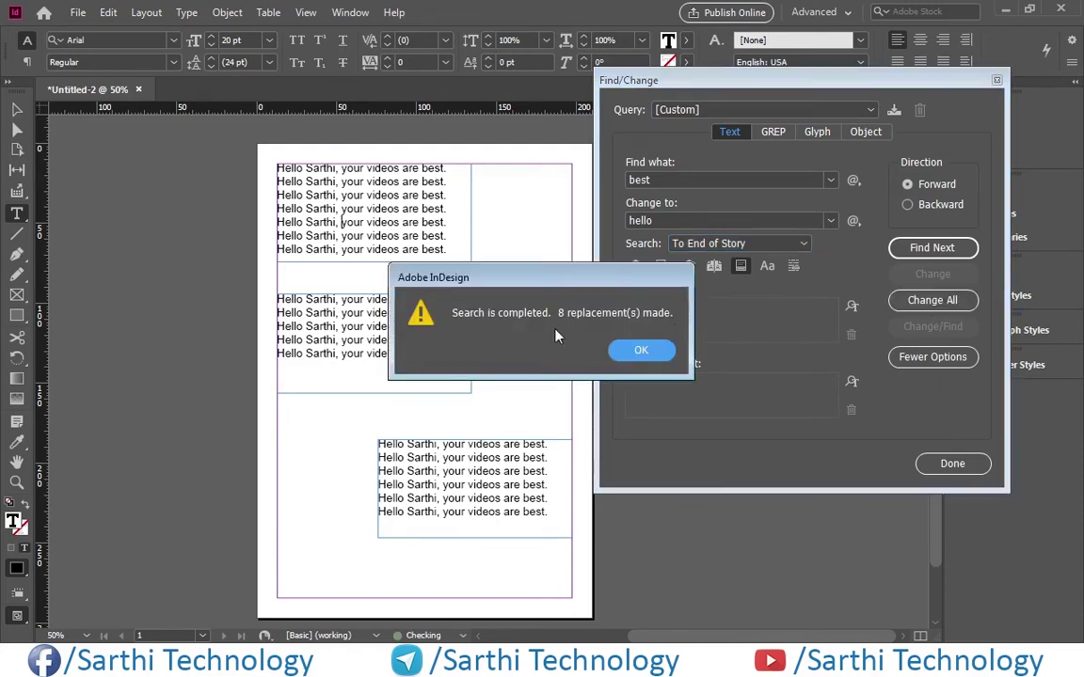
left_click(642, 351)
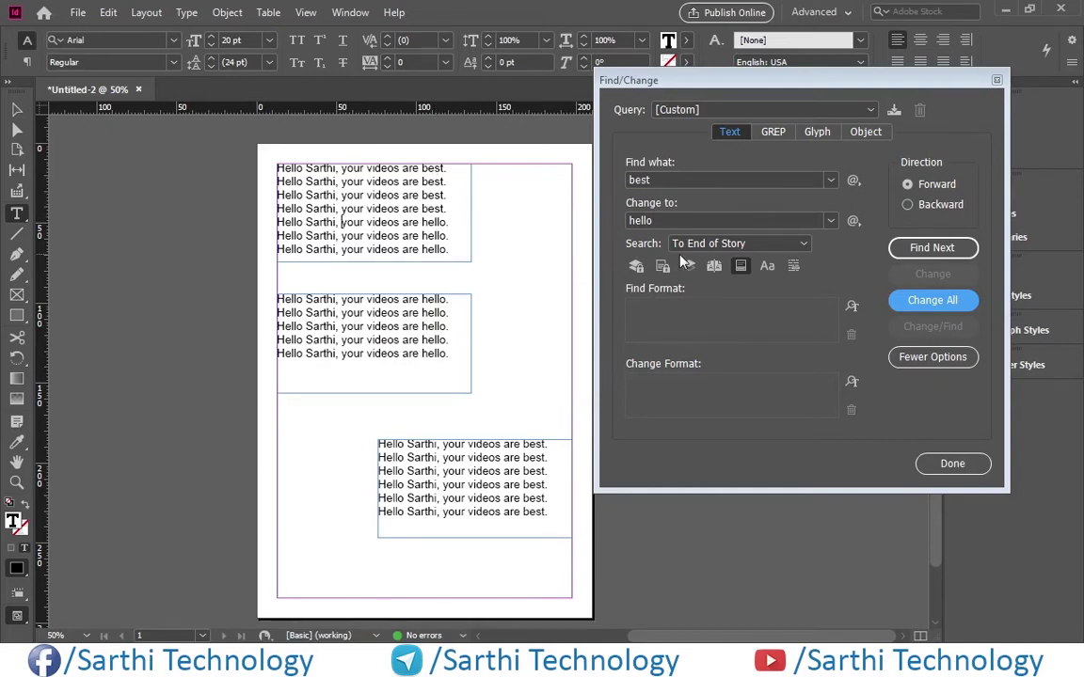
left_click(443, 249)
key("ctrl+z")
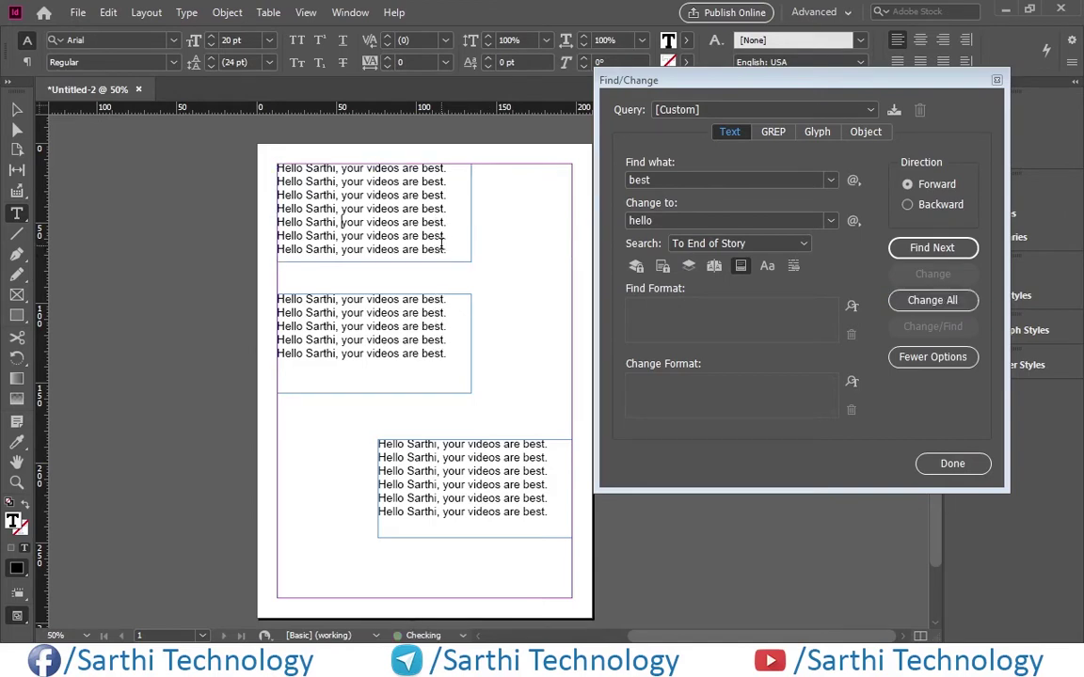
- Select all the text in the second frame and set the search scope to Selection
left_click(802, 244)
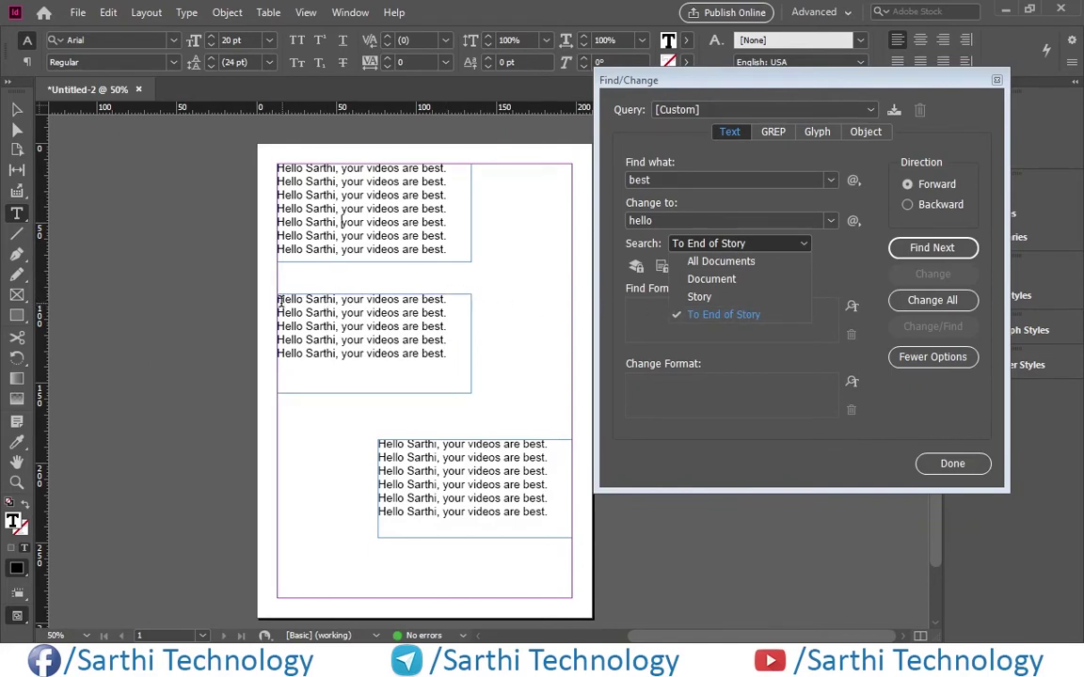
left_click(252, 270)
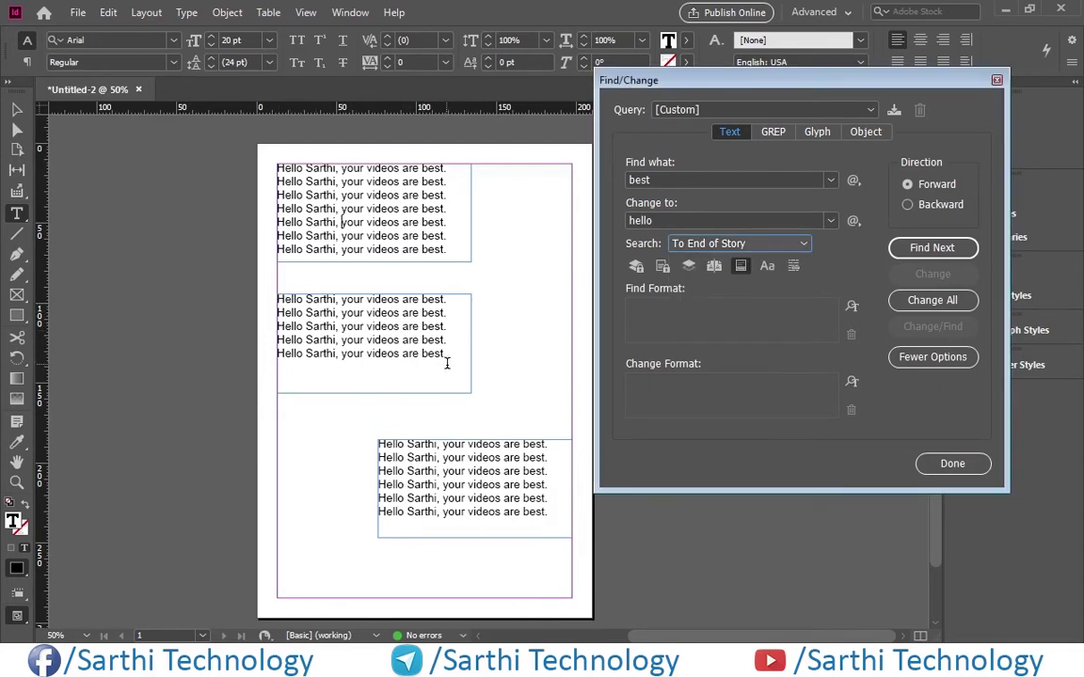
left_click_drag(447, 358, 275, 299)
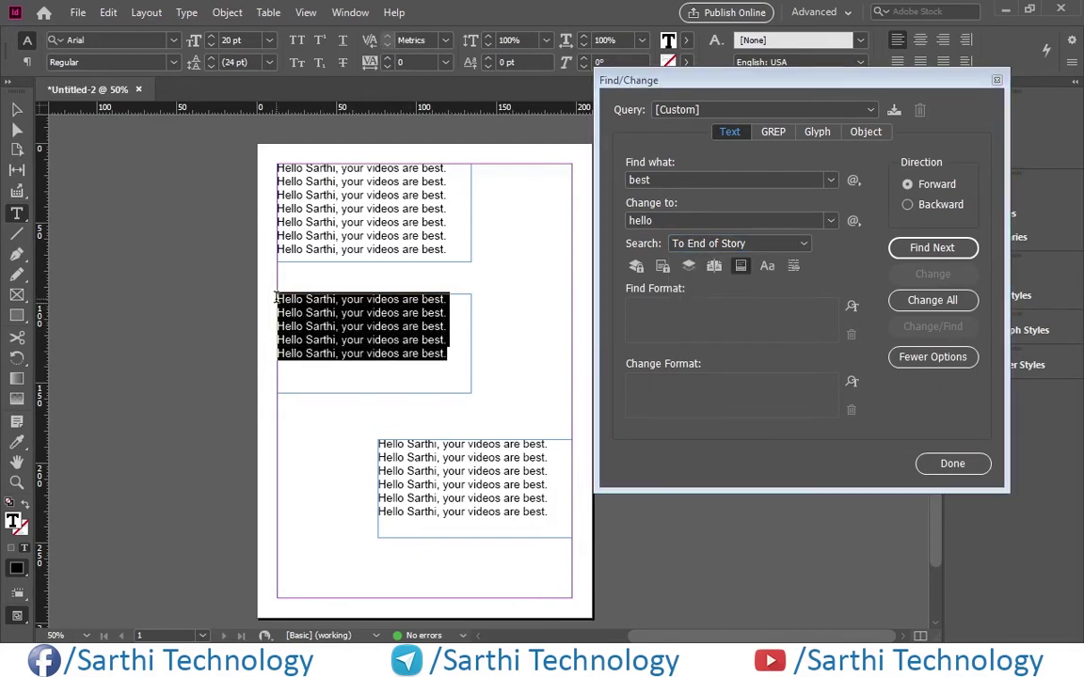
left_click(733, 243)
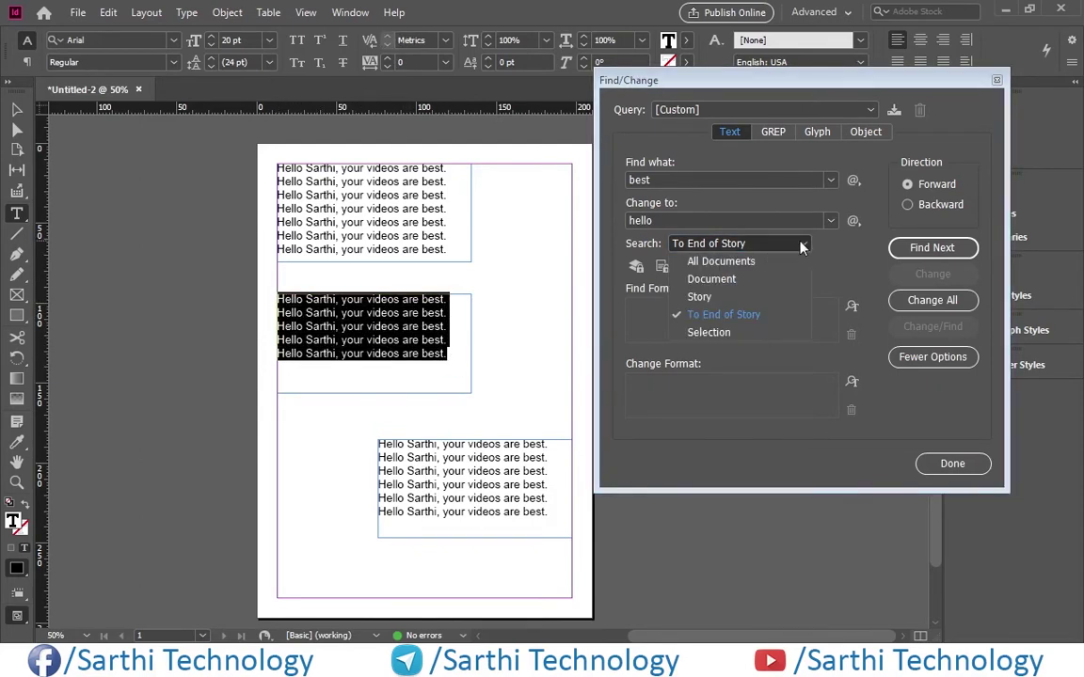
left_click(708, 334)
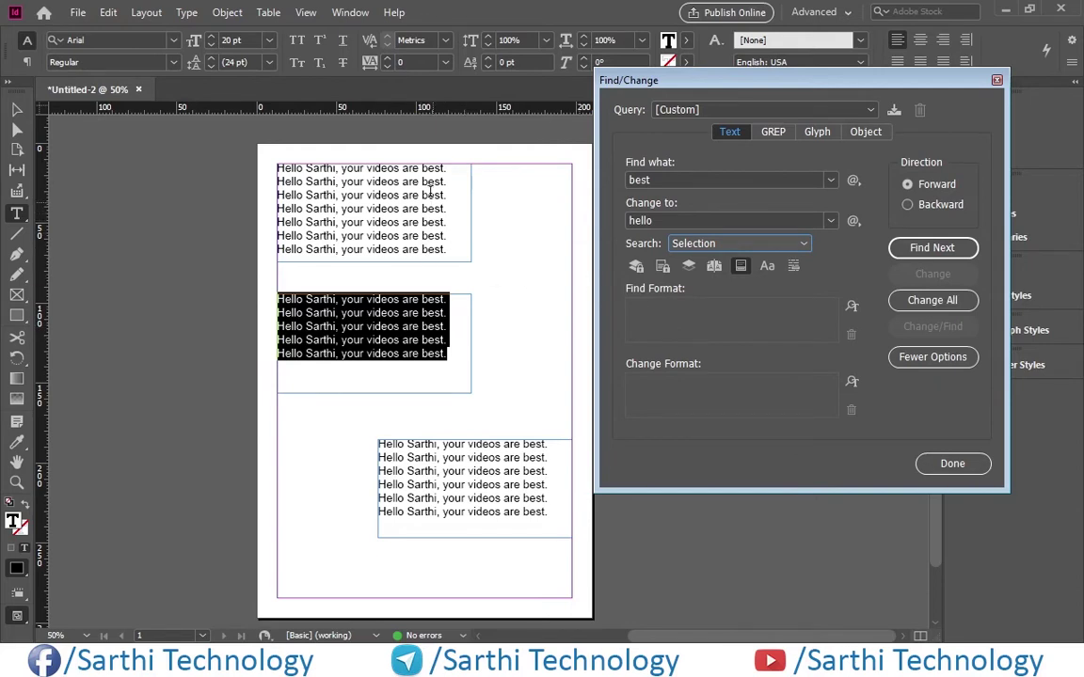
- Select only the last three lines of the second frame and replace every "best" with "hello" within that selection
left_click(423, 307)
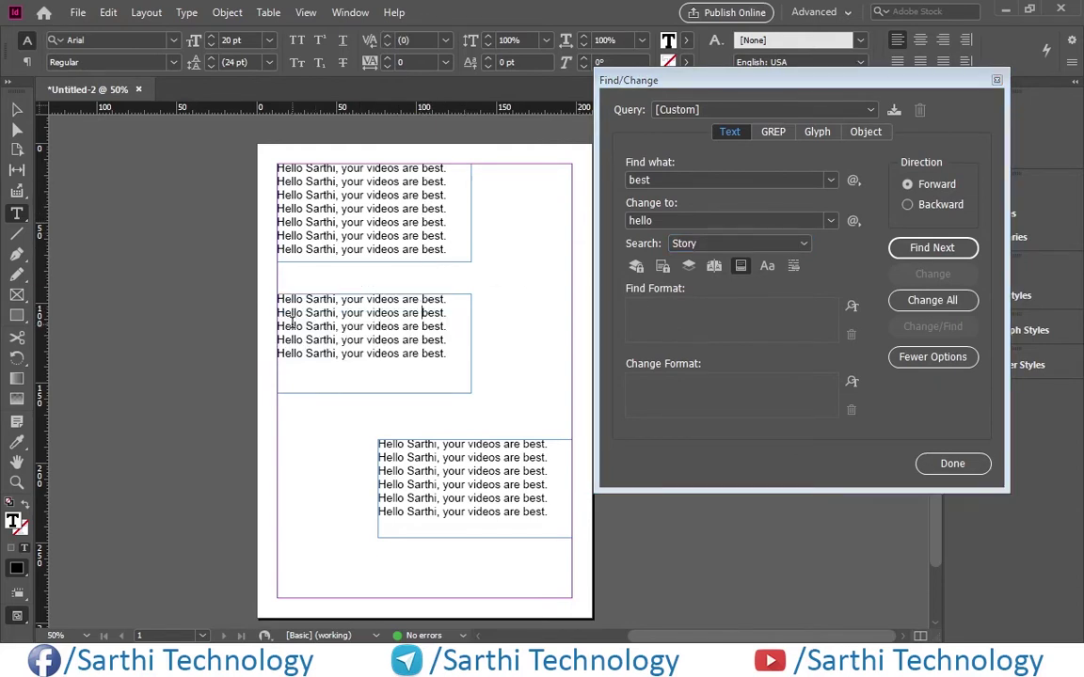
left_click_drag(279, 326, 455, 356)
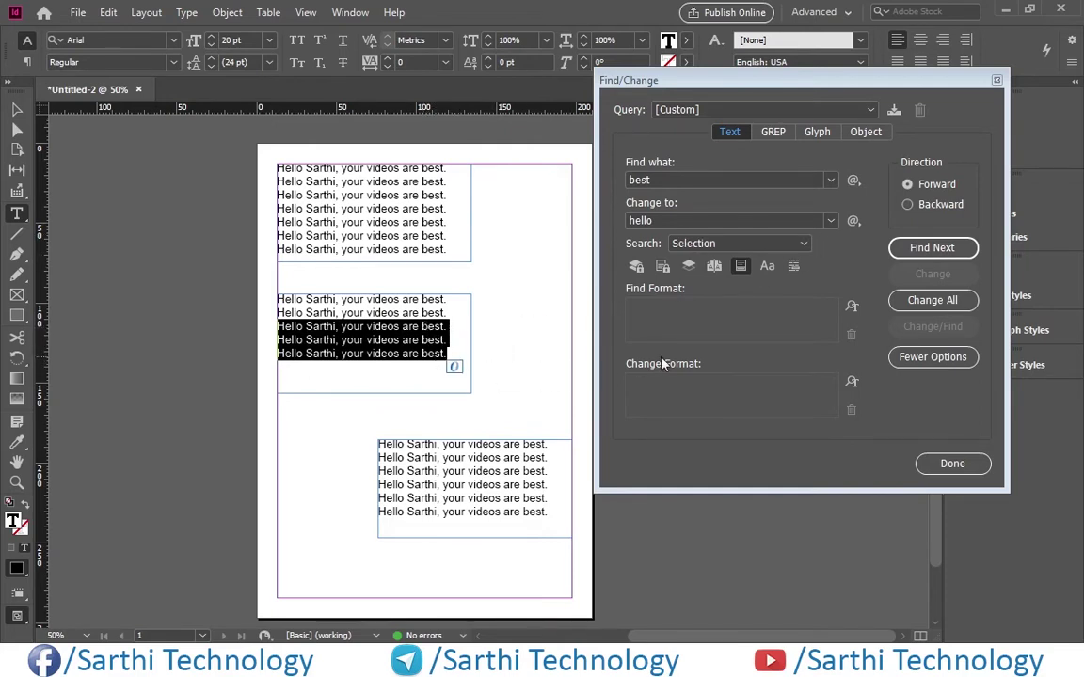
left_click(930, 300)
left_click(638, 352)
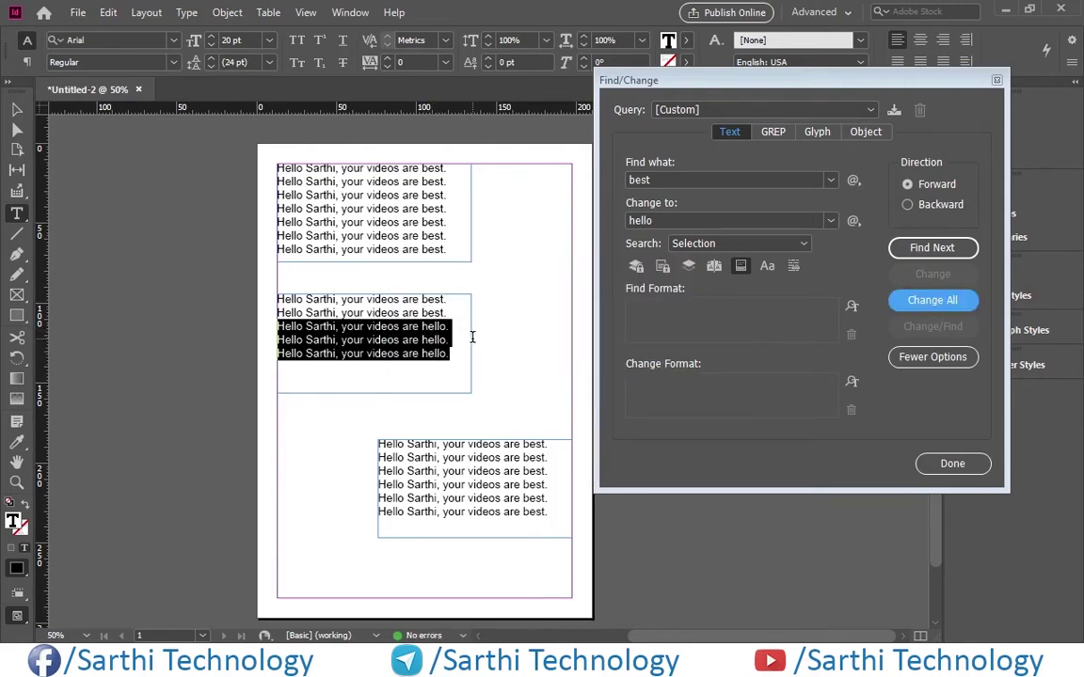
left_click(806, 246)
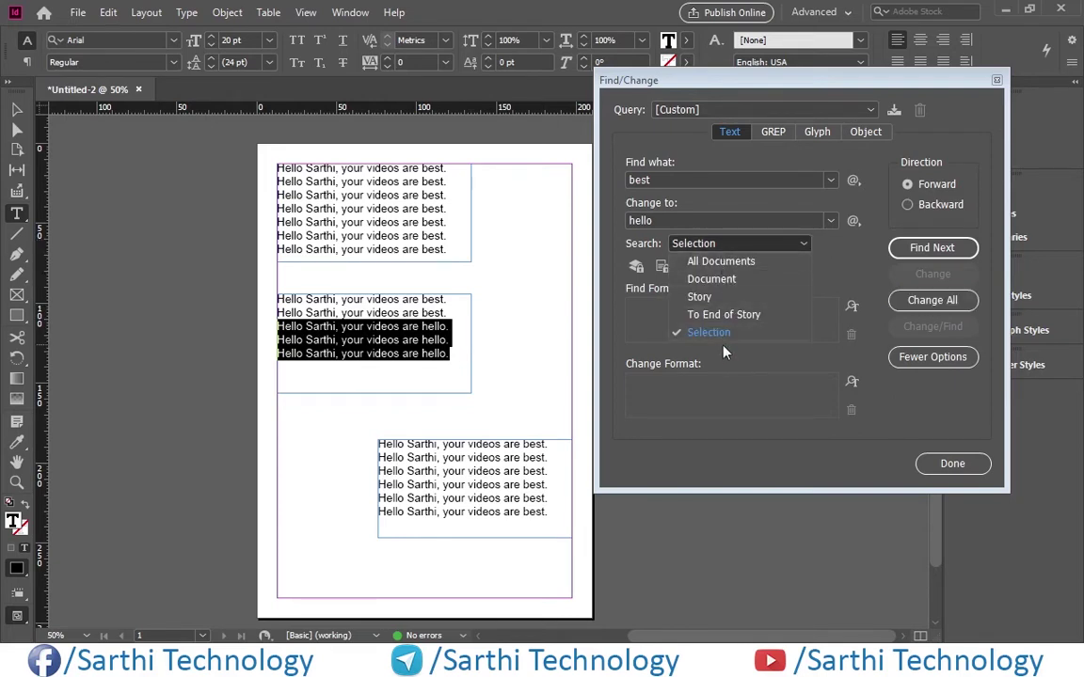
left_click(724, 464)
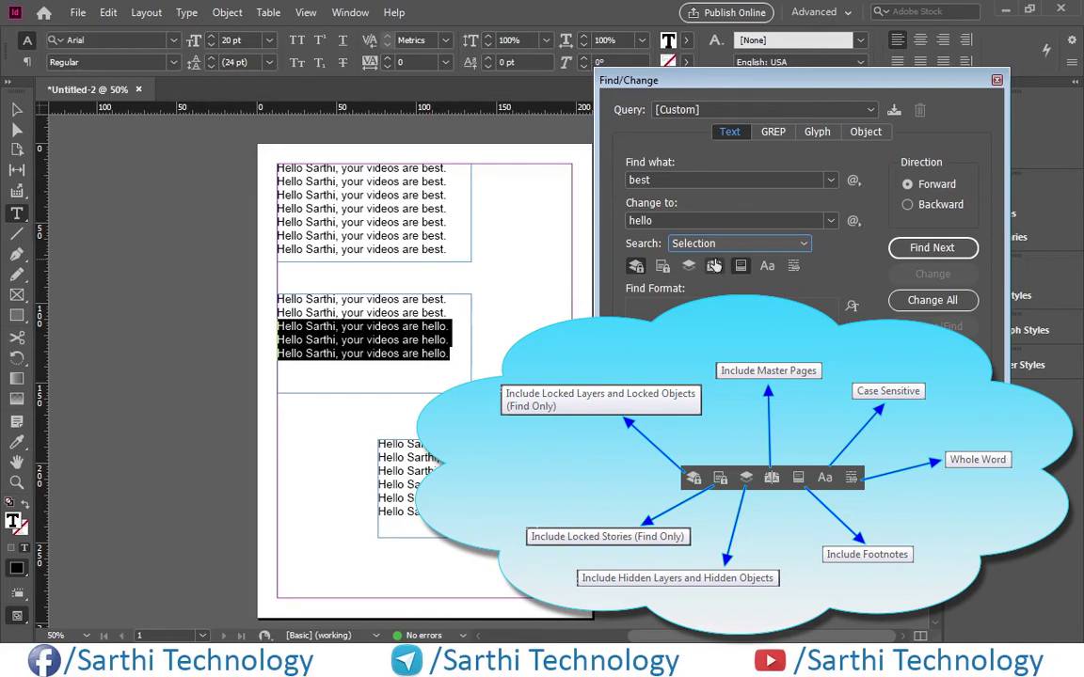
- Turn on case-sensitive matching and shorten the find text to "est"
left_click(767, 266)
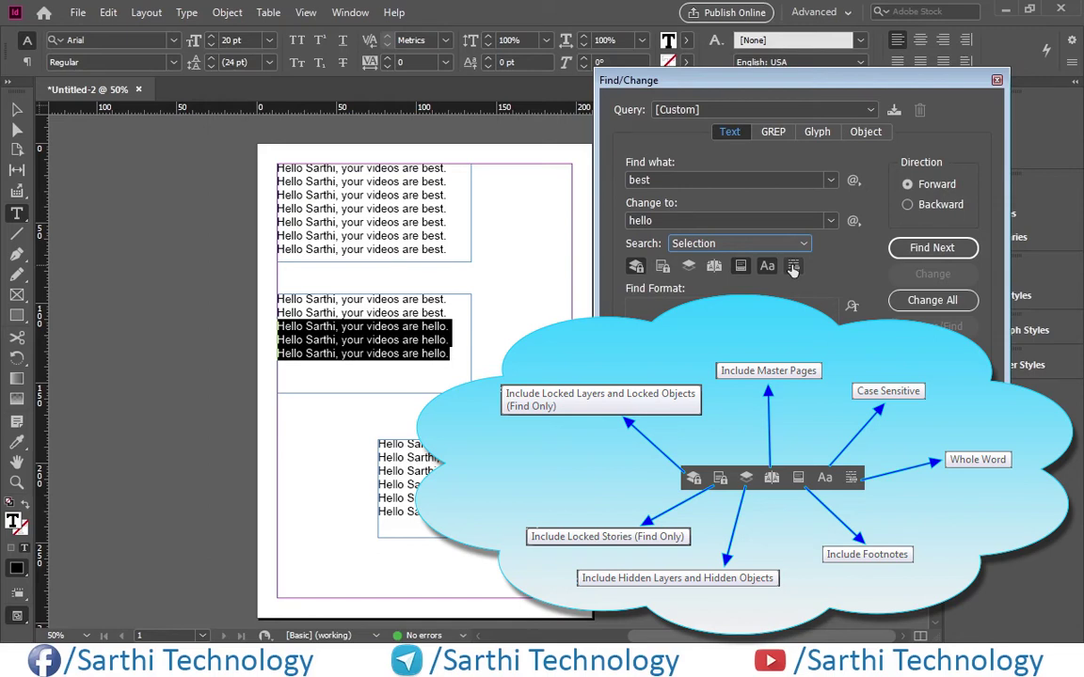
left_click(726, 177)
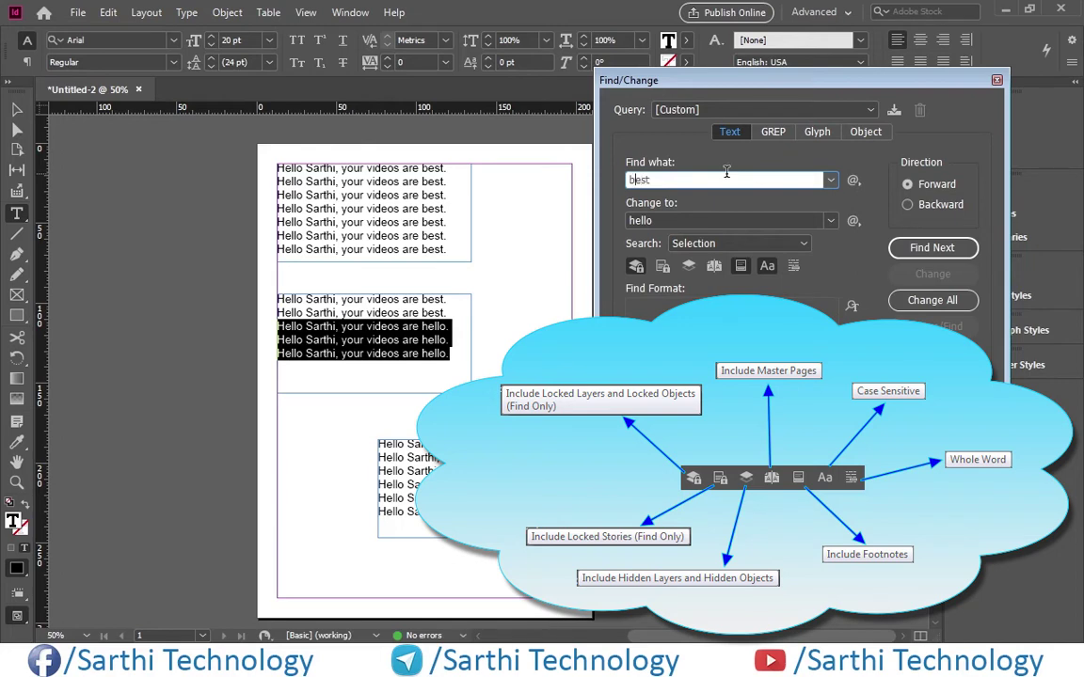
key("BackSpace")
left_click(430, 311)
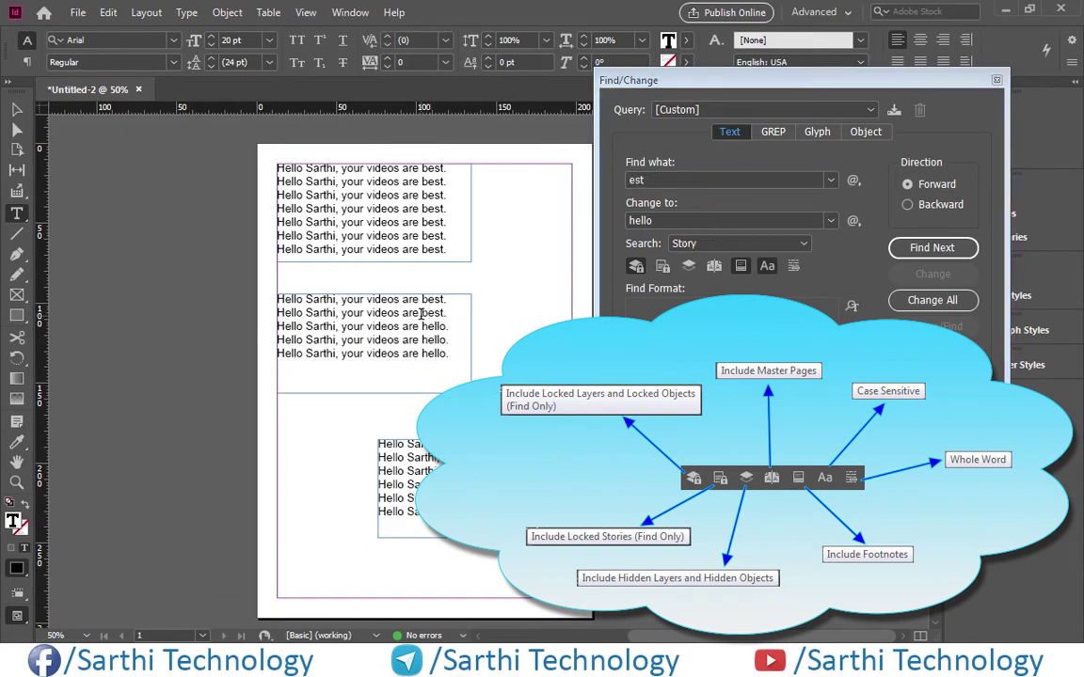
left_click(647, 180)
double_click(647, 180)
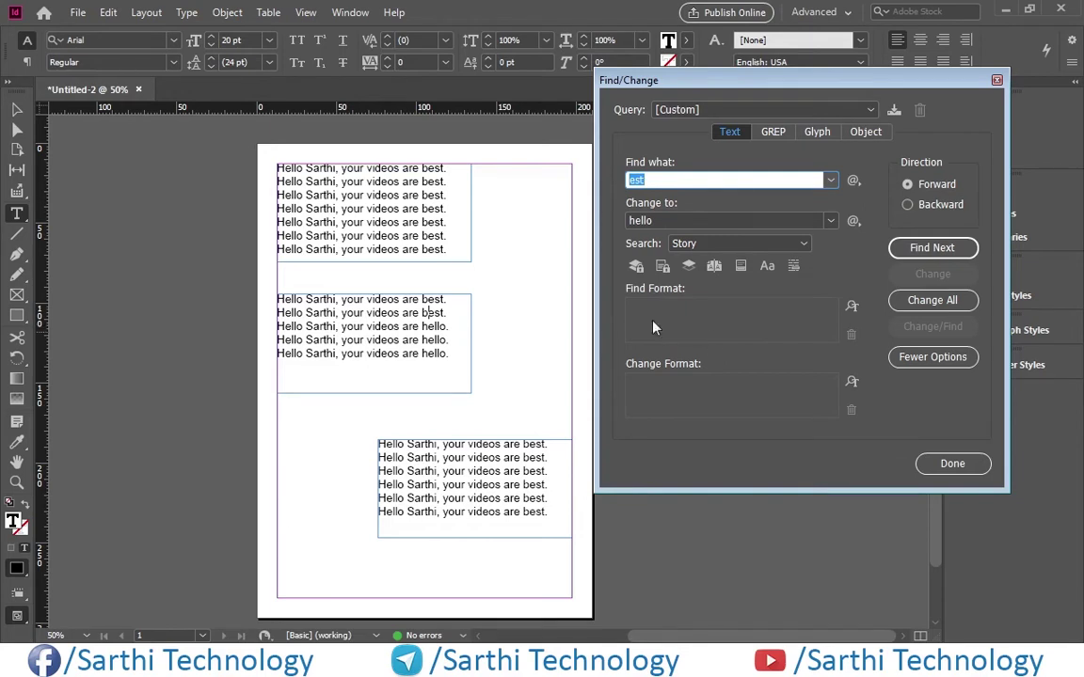
- Undo the replacement made in the second frame's last three lines
left_click(460, 314)
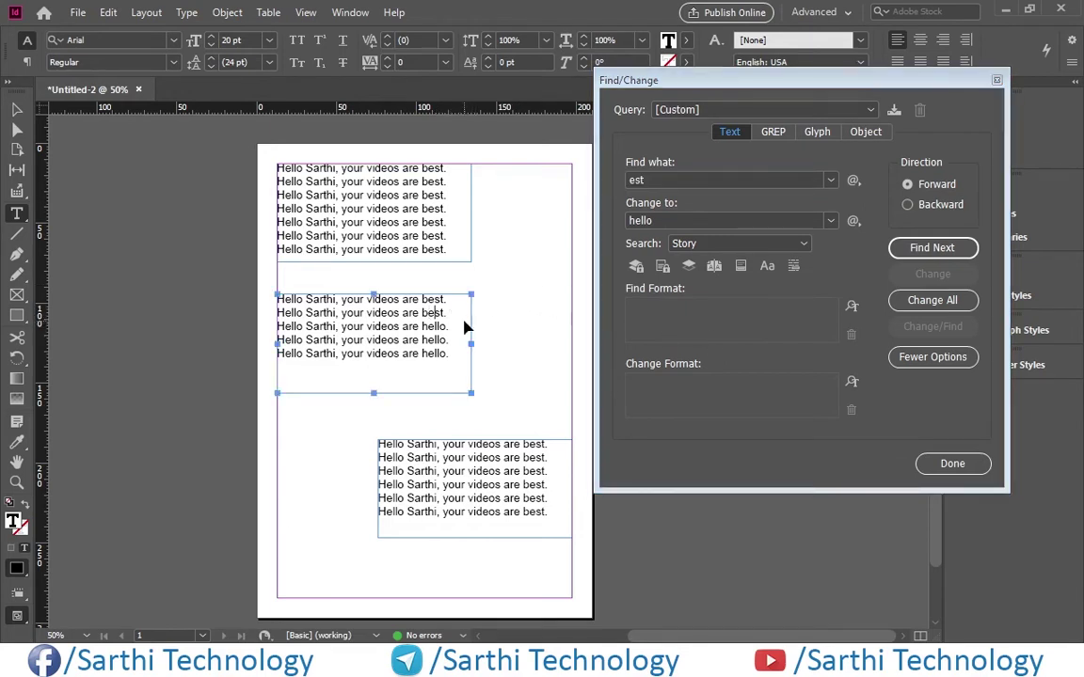
key("ctrl+z")
left_click(576, 305)
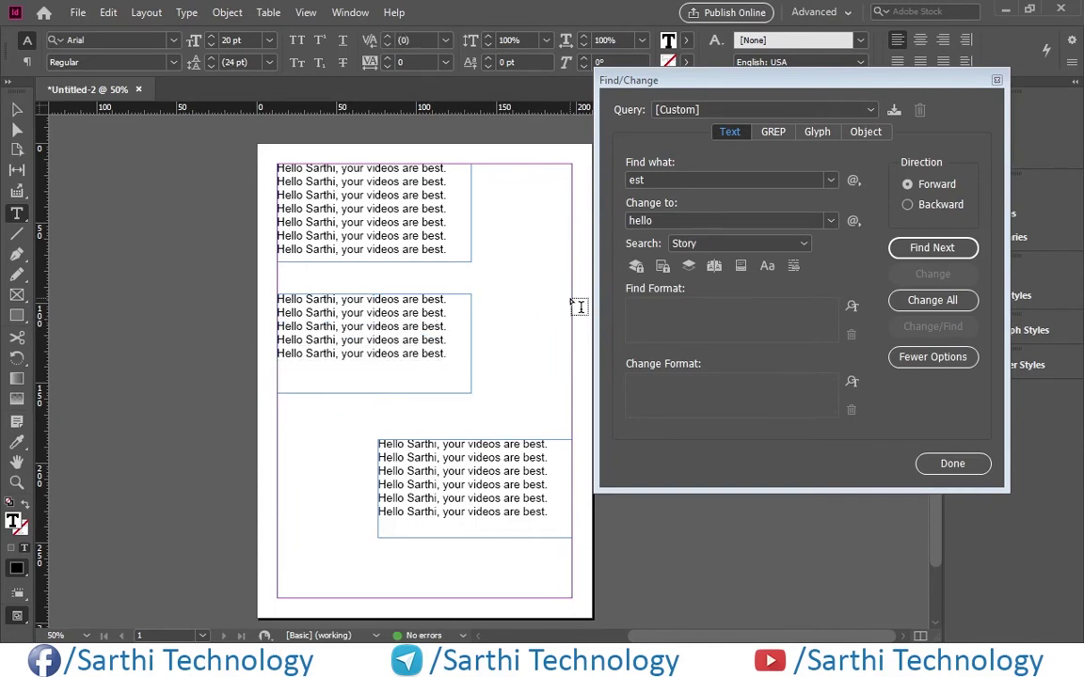
- Make the word "best" bold in the second and third lines of the second frame
double_click(432, 312)
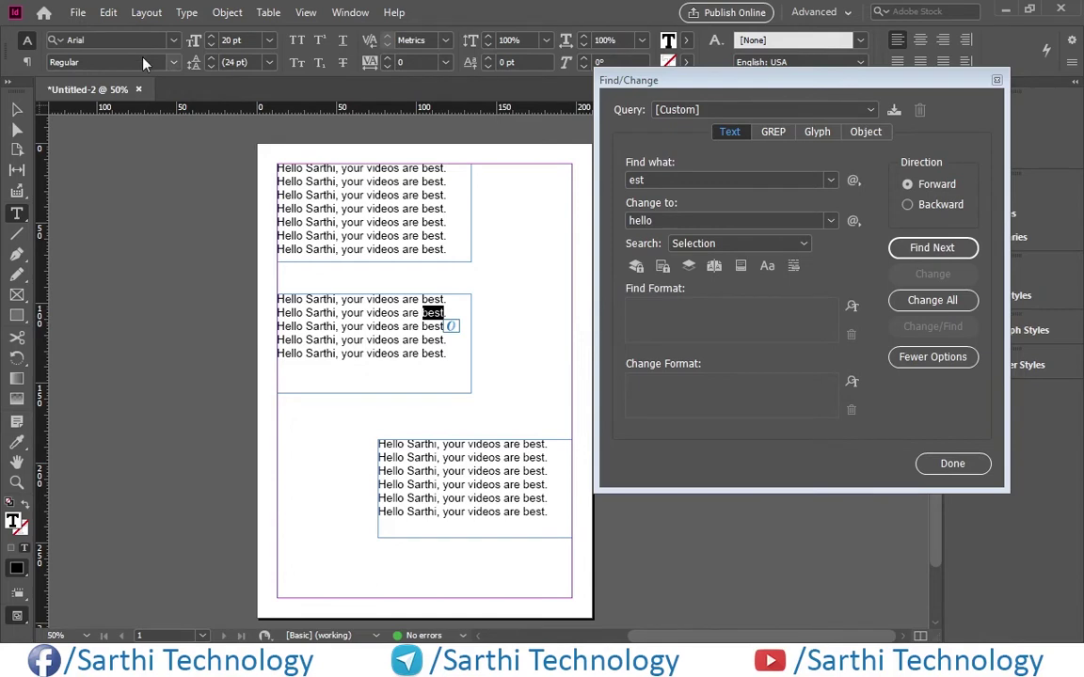
left_click(167, 62)
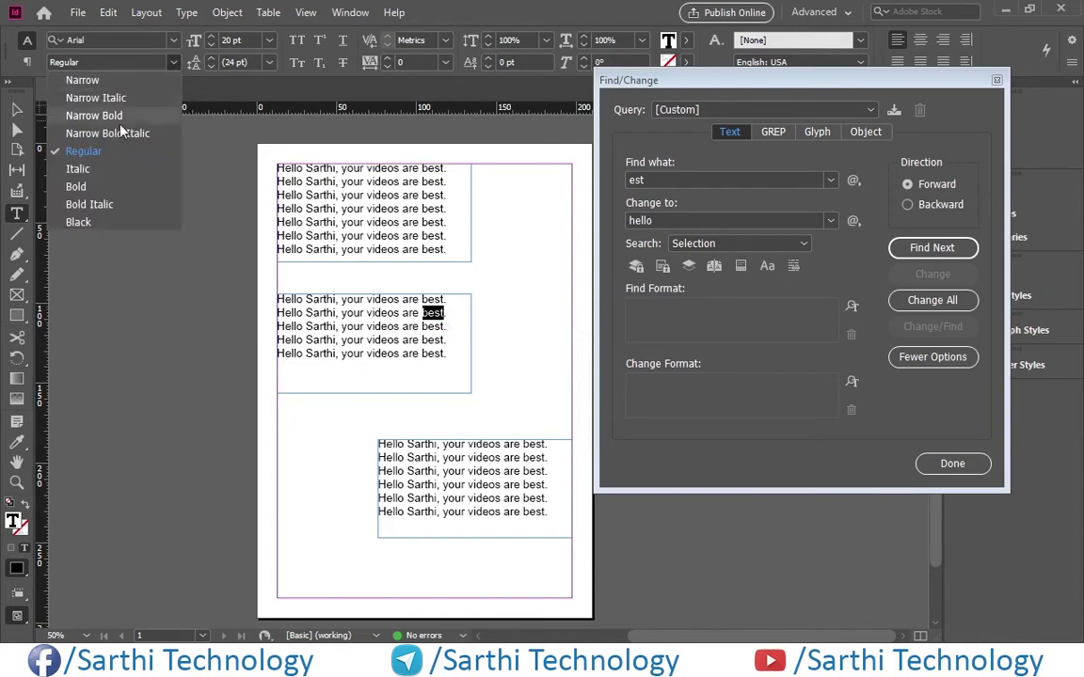
left_click(85, 186)
key("Down")
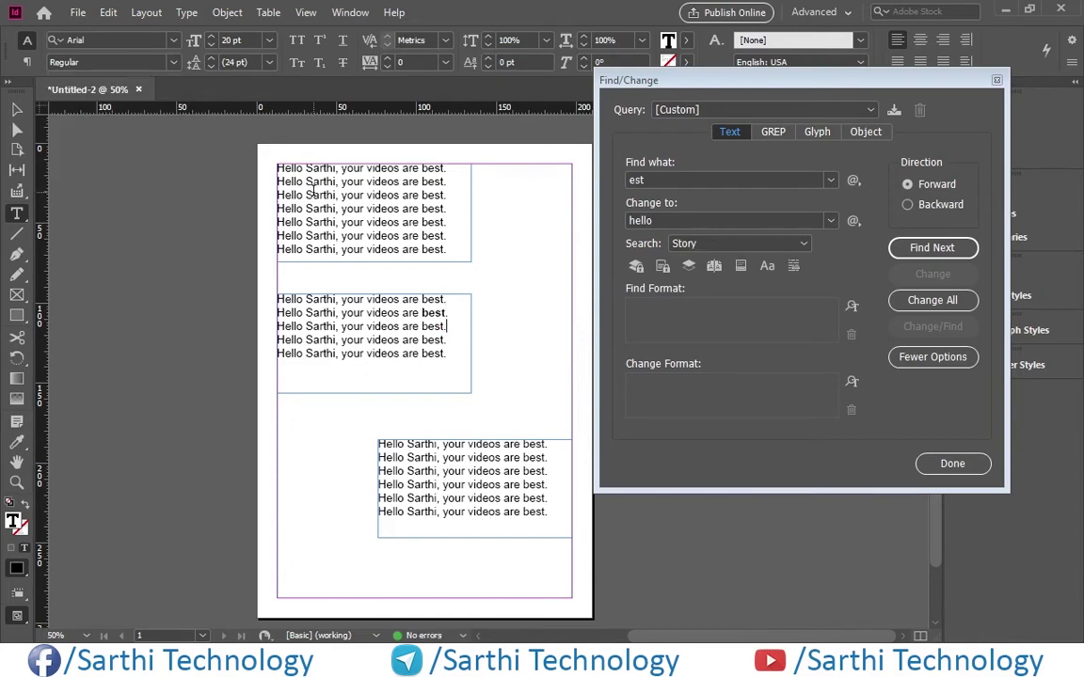
key("ctrl+shift+Left")
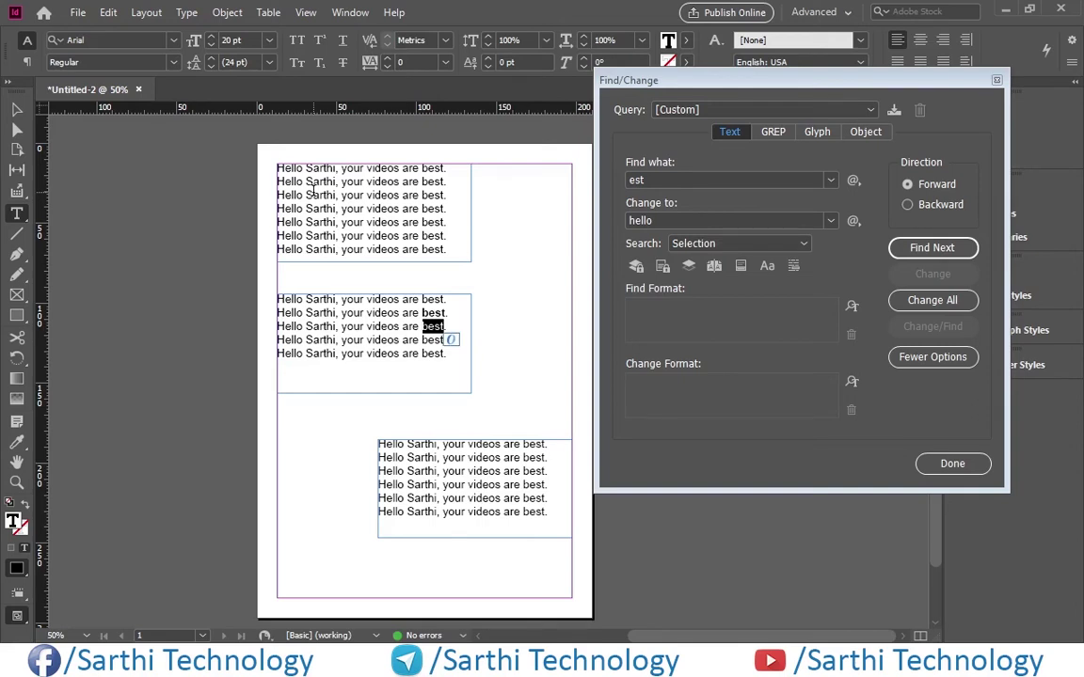
left_click(316, 196, "ctrl")
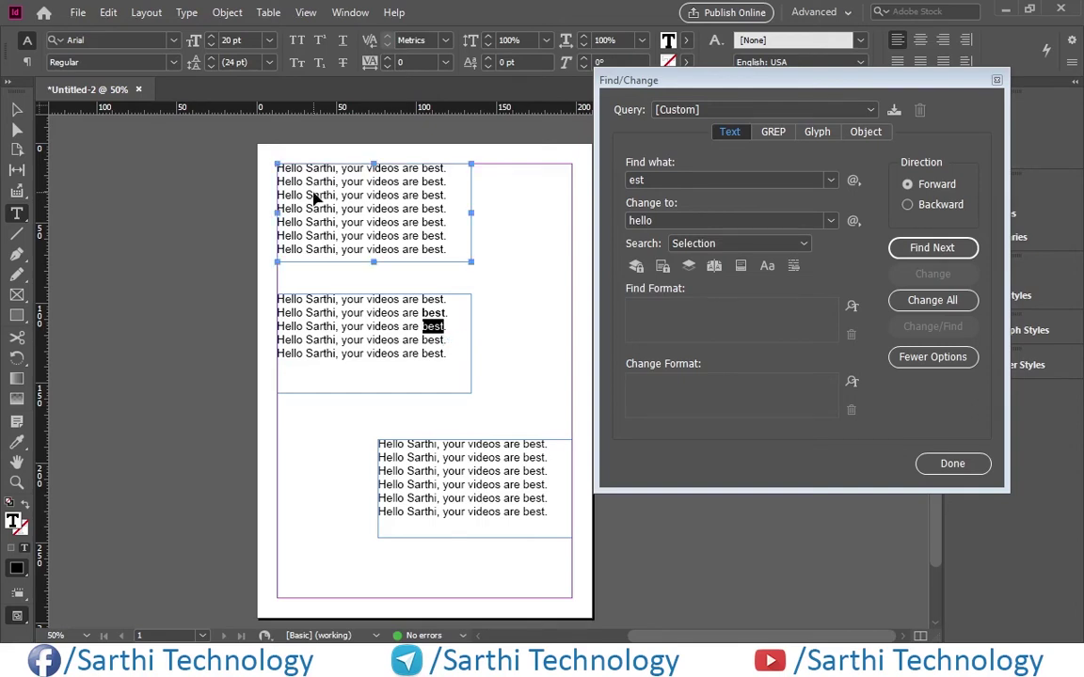
- Make the word "best" bold in the fourth and fifth lines of the second frame
key("Down")
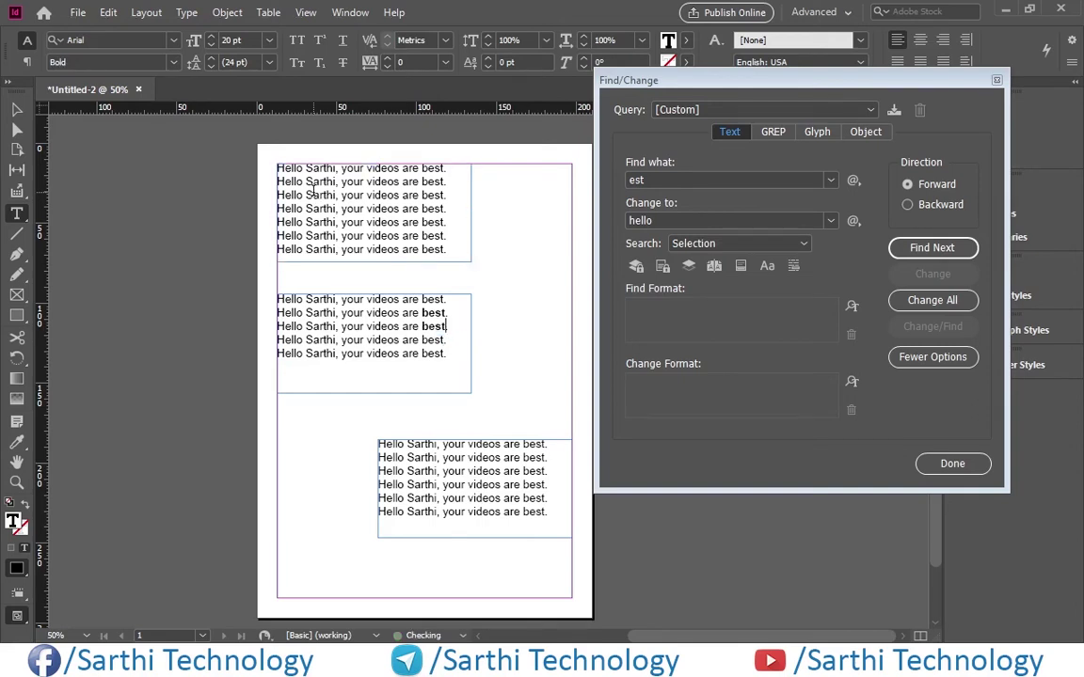
key("ctrl+shift+Left")
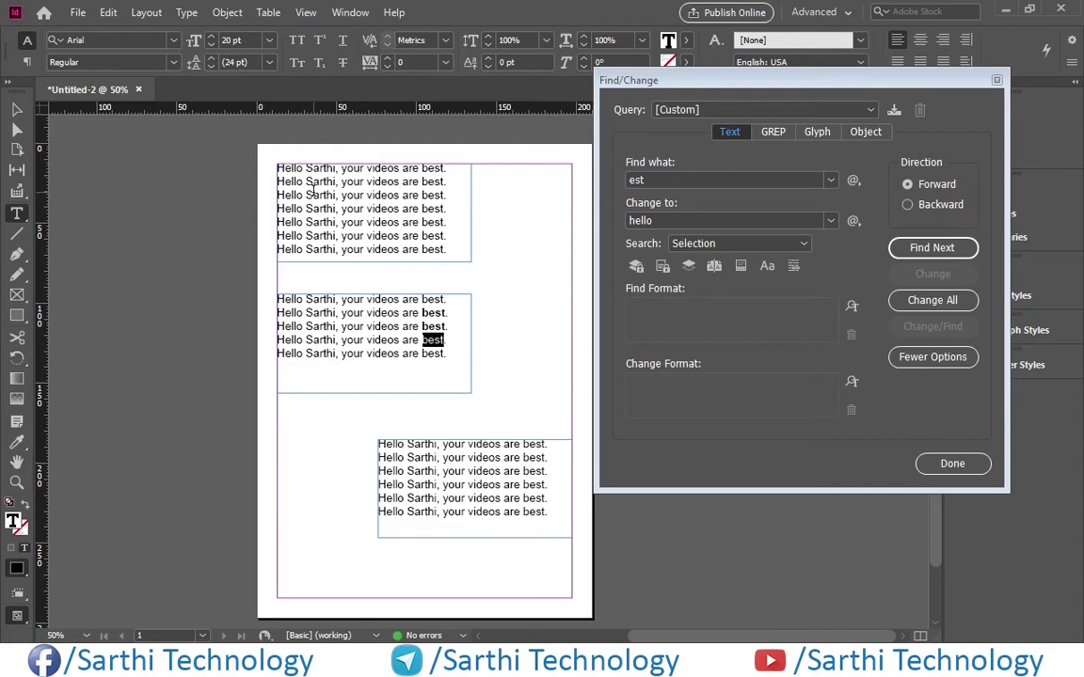
key("ctrl+shift+b")
key("Down")
key("ctrl+shift+Left")
key("ctrl+shift+b")
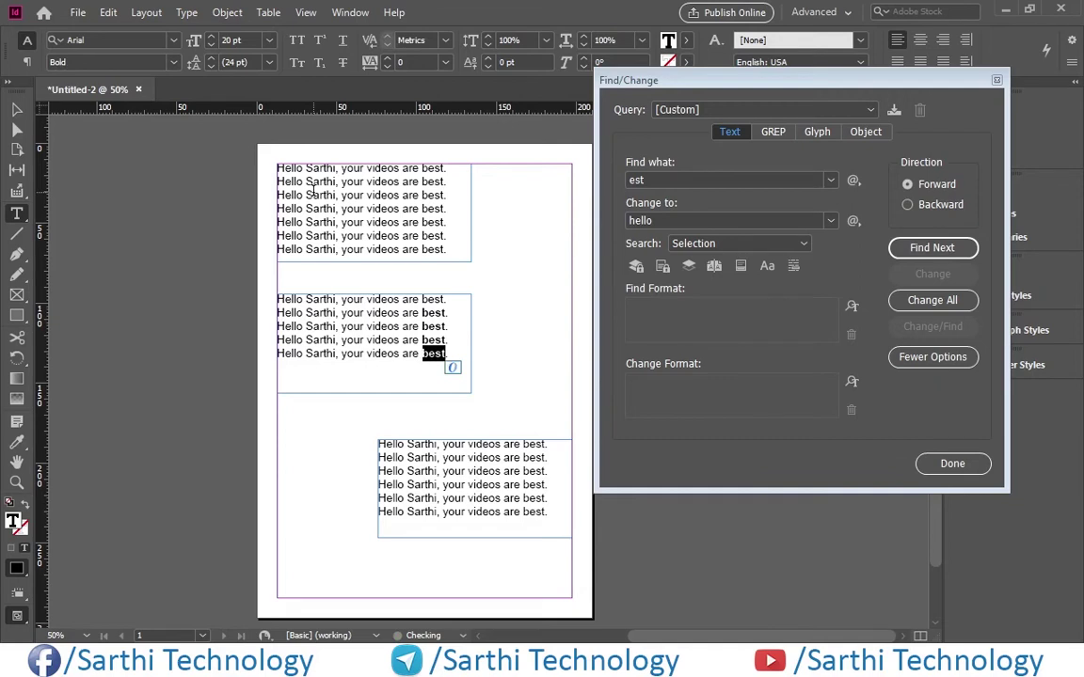
left_click_drag(424, 305, 440, 344)
left_click(456, 355)
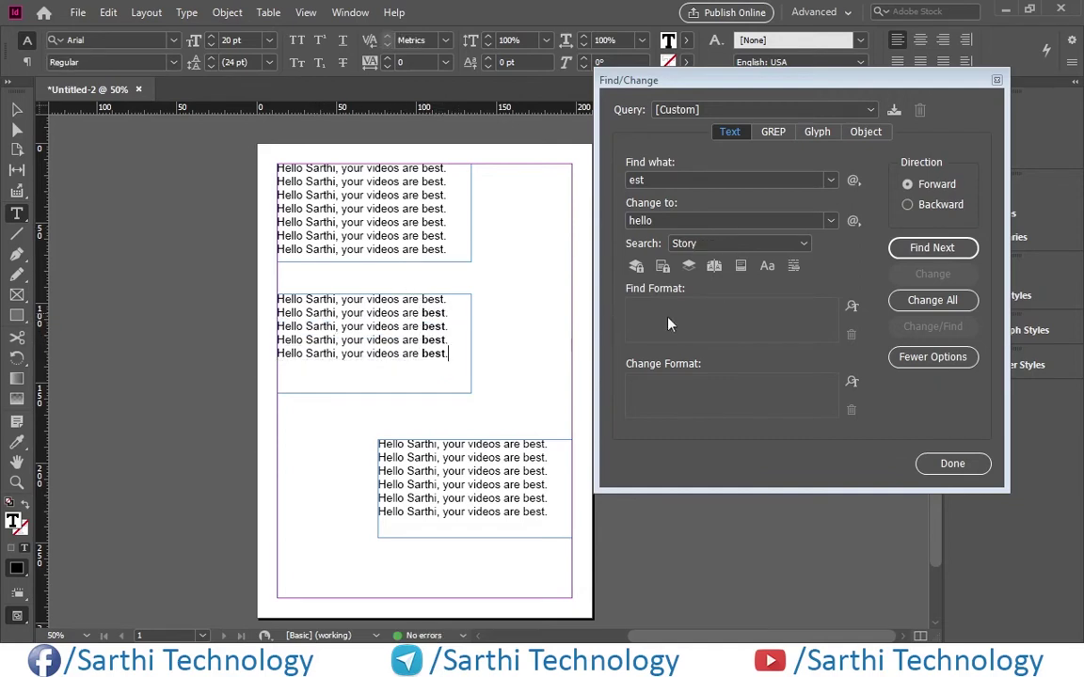
- Change the find text to "best"
left_click(660, 179)
key("Home")
type("b")
key("BackSpace")
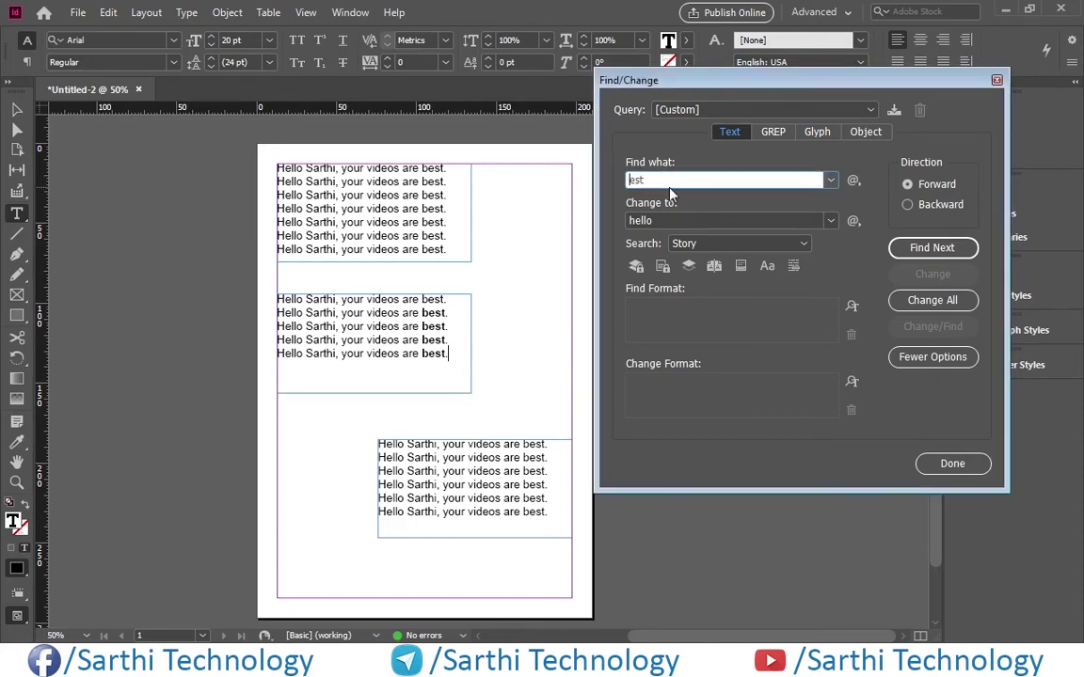
type("b")
- Set the find format to the Bold font style in the basic character formats
left_click(851, 308)
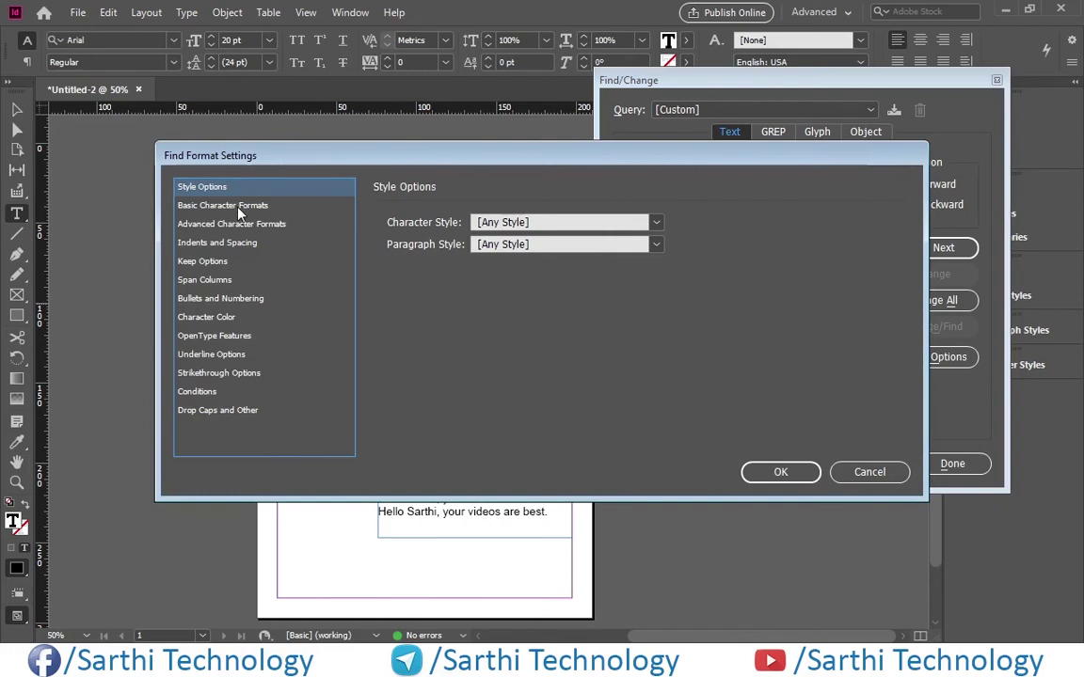
left_click(234, 207)
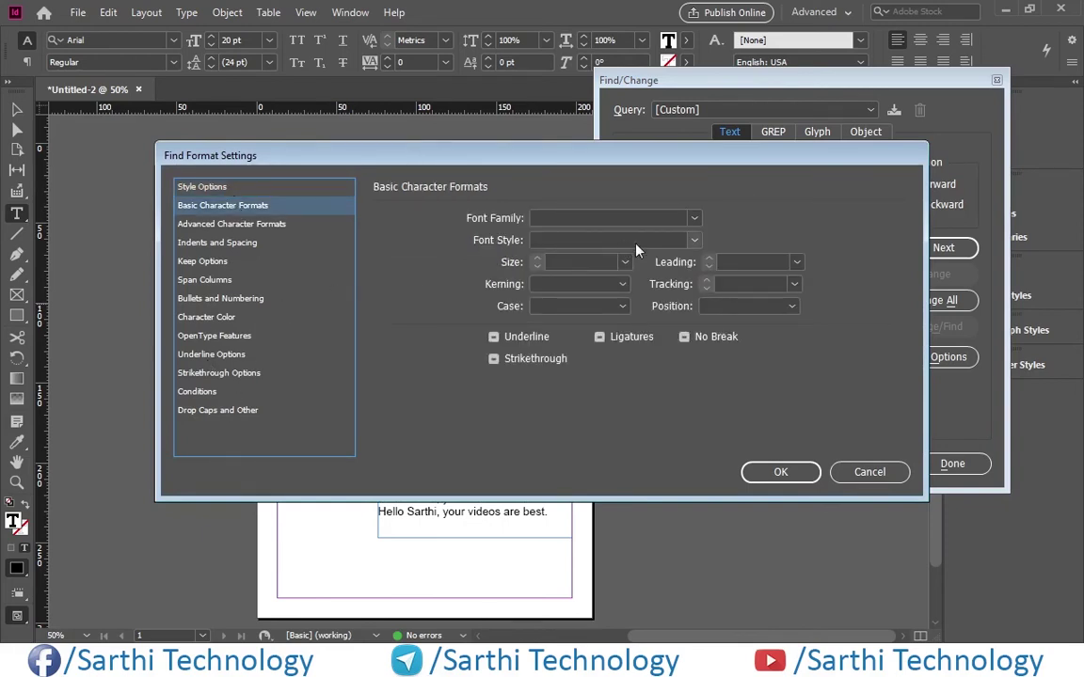
left_click(693, 241)
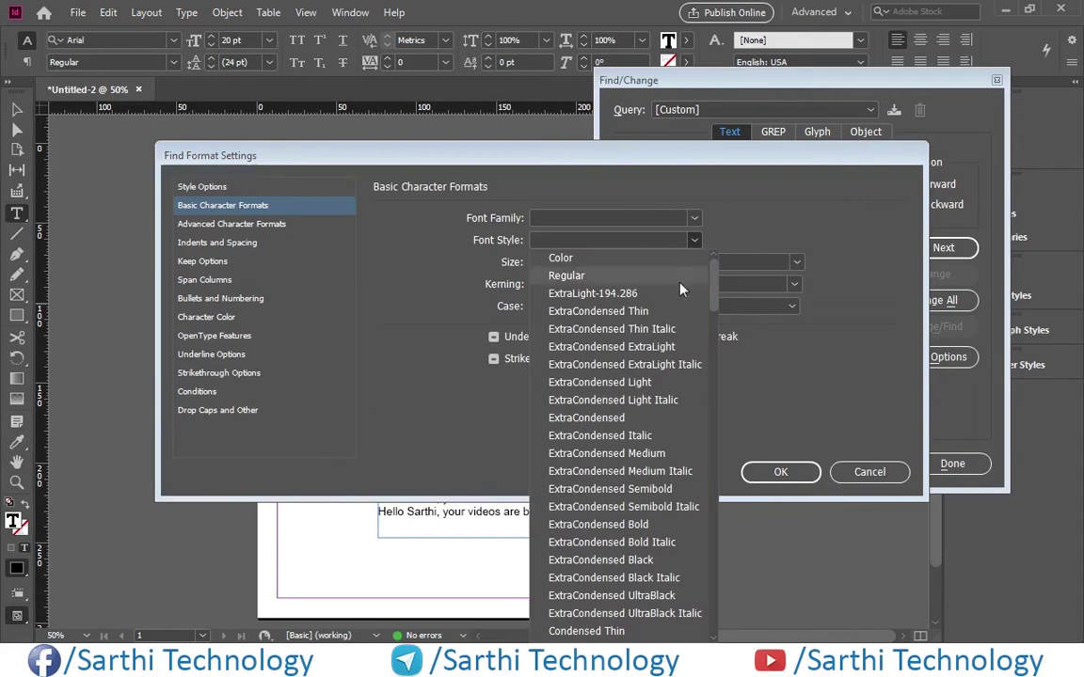
scroll(666, 334, "down", 20)
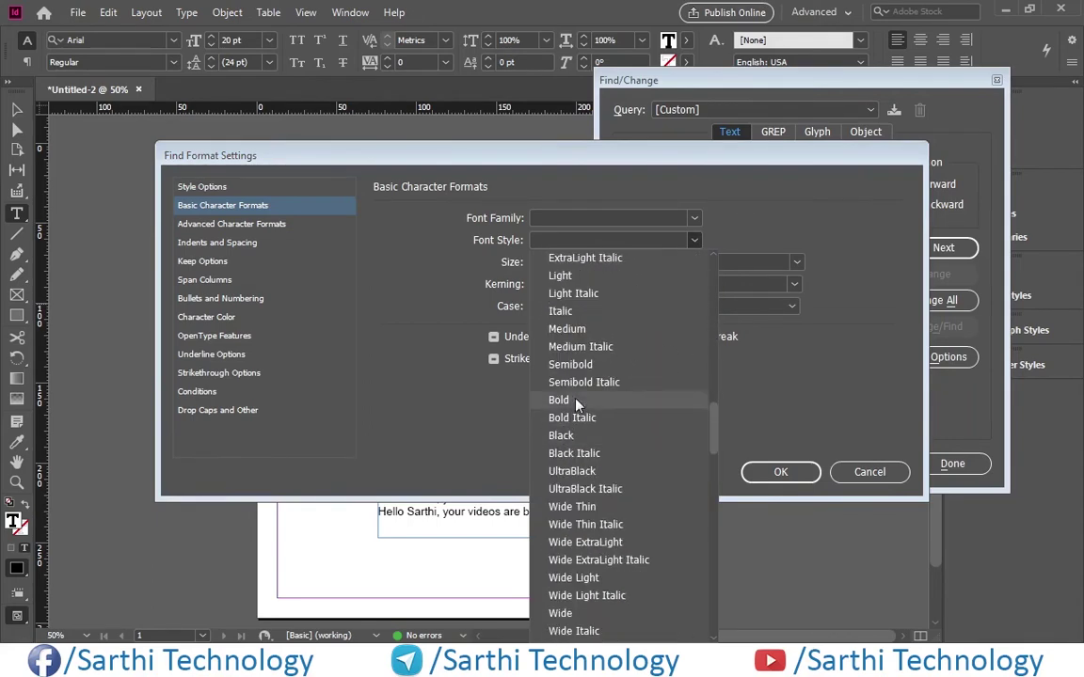
left_click(573, 402)
left_click(780, 471)
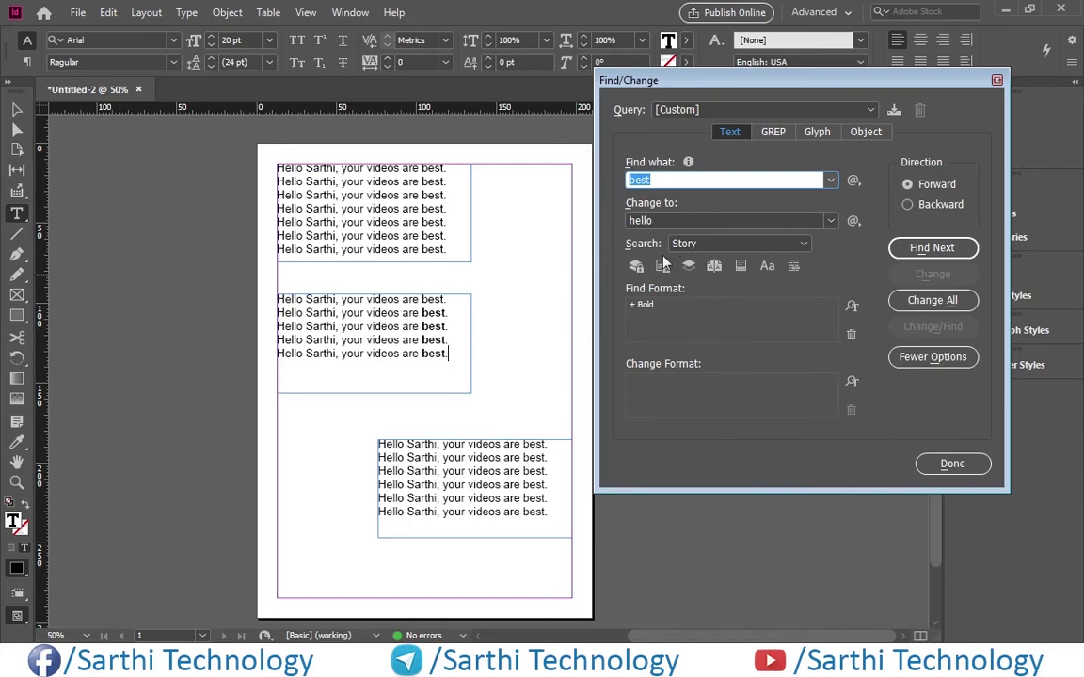
- Set the change format to underline in the basic character formats and place the text cursor in the first frame's fifth line
left_click(853, 381)
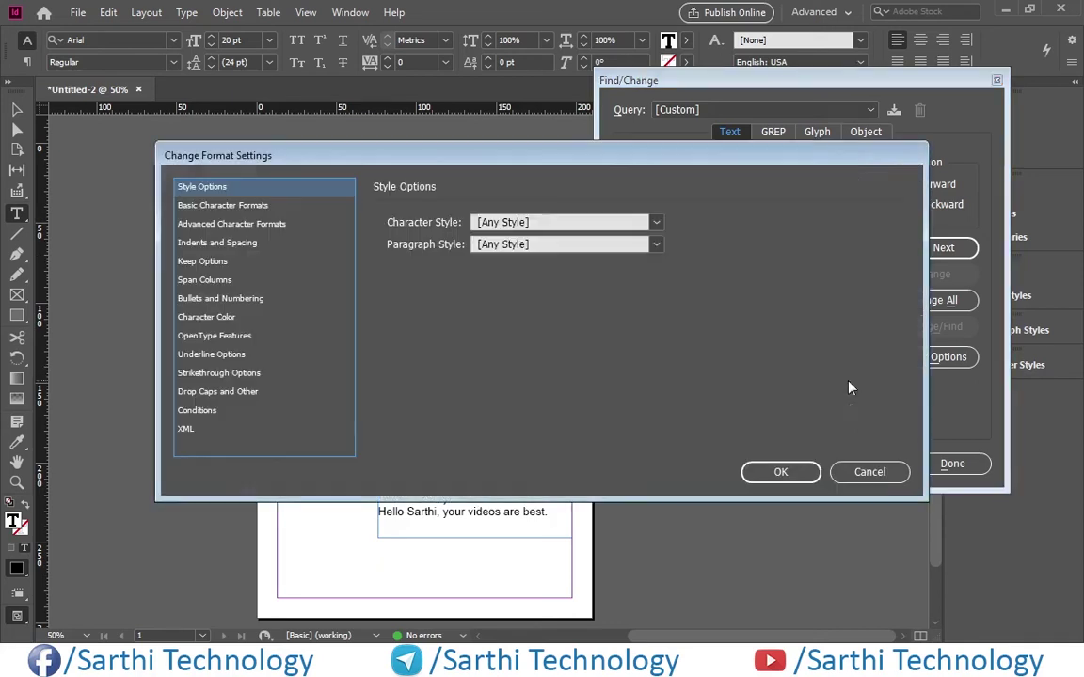
left_click(227, 207)
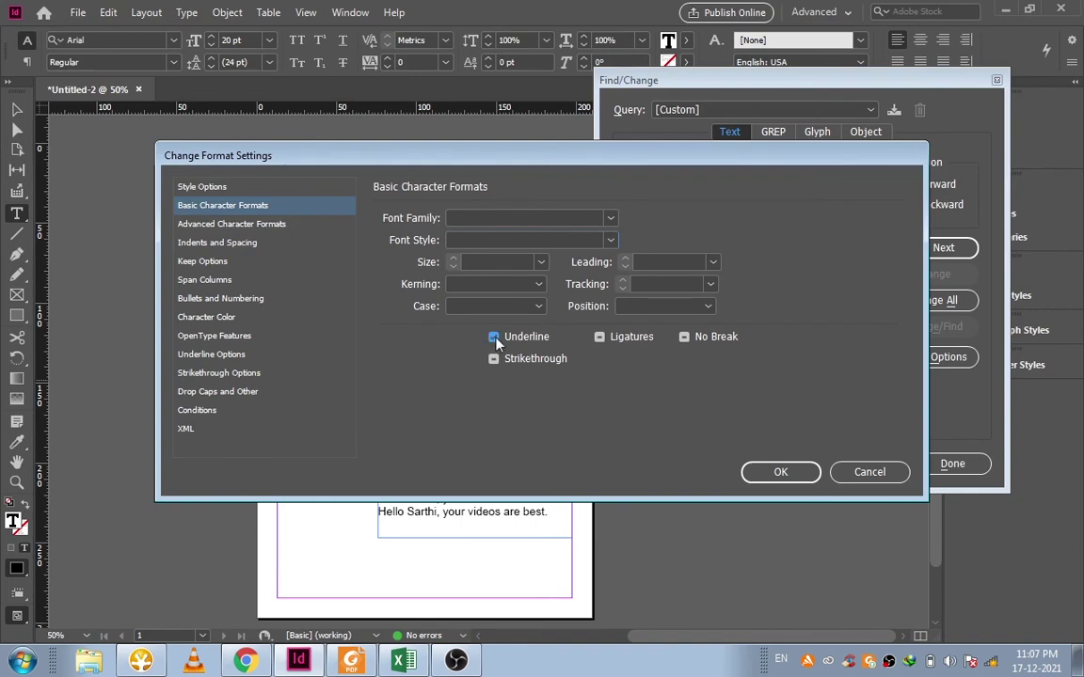
left_click(781, 471)
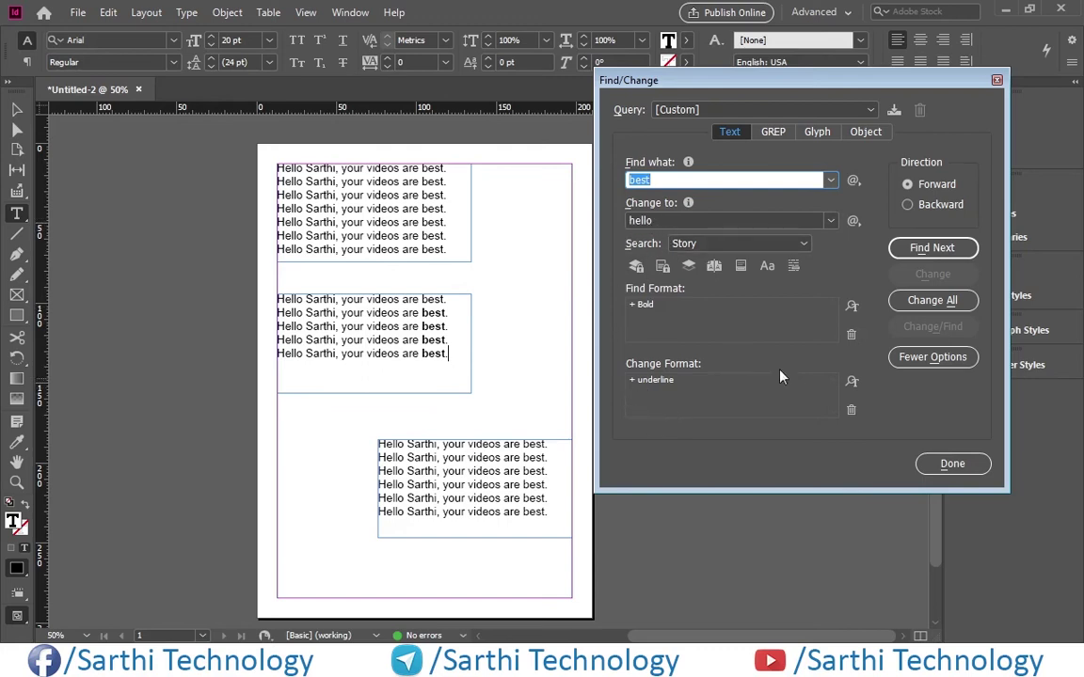
left_click(370, 225)
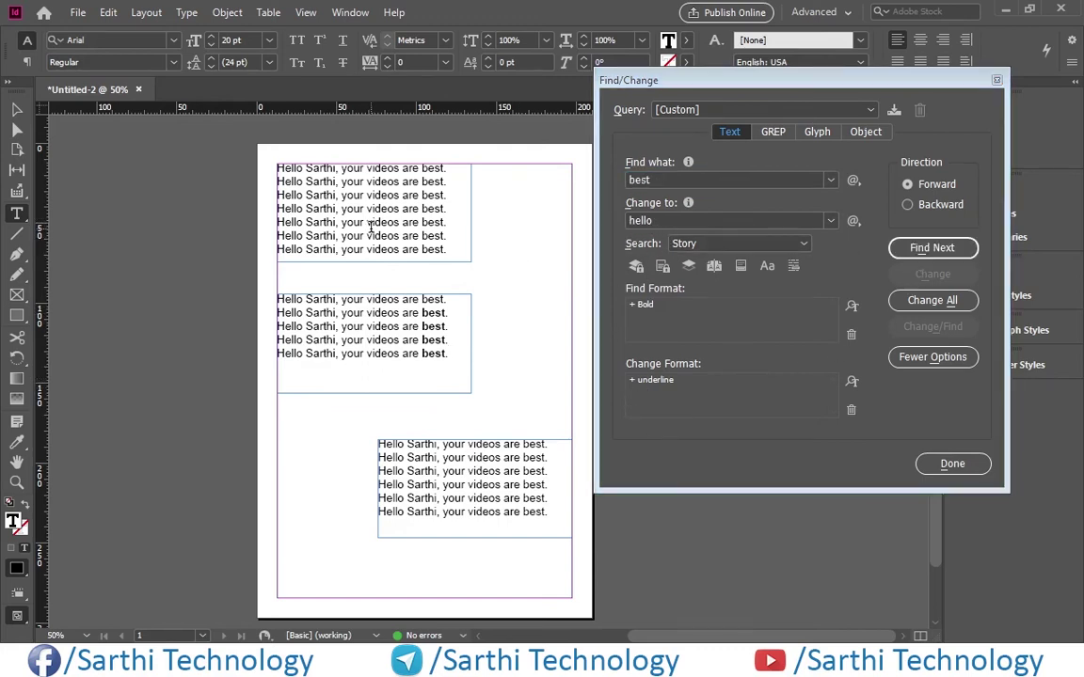
- Replace the first bold "best" in the second frame with underlined "hello", and replace all remaining bold matches in the story
left_click(931, 249)
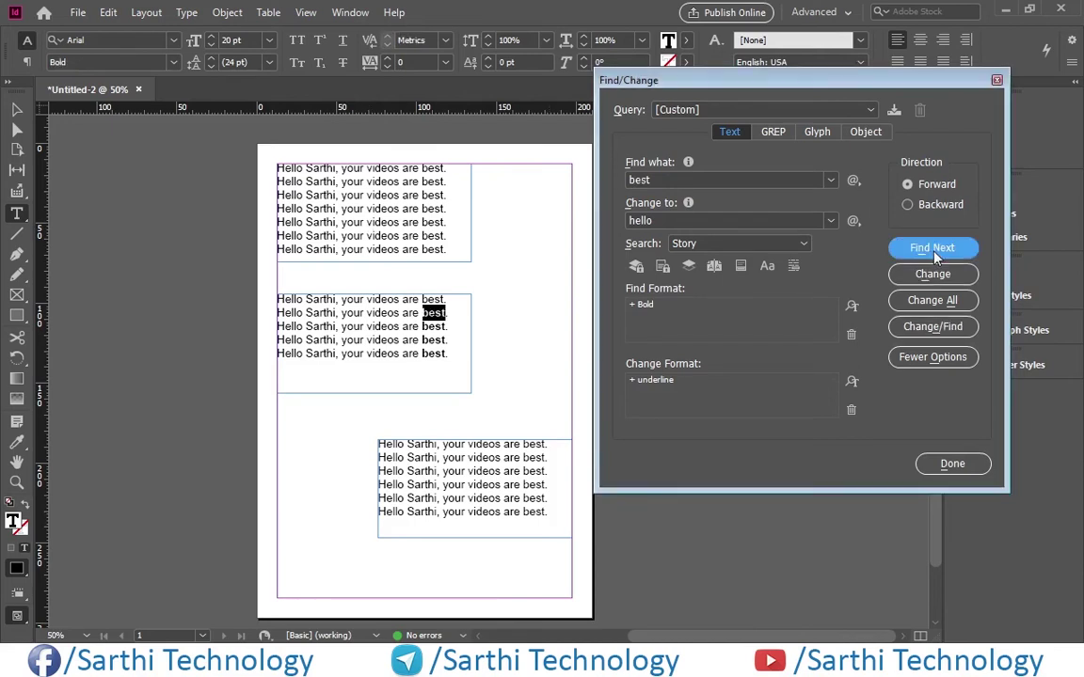
left_click(932, 273)
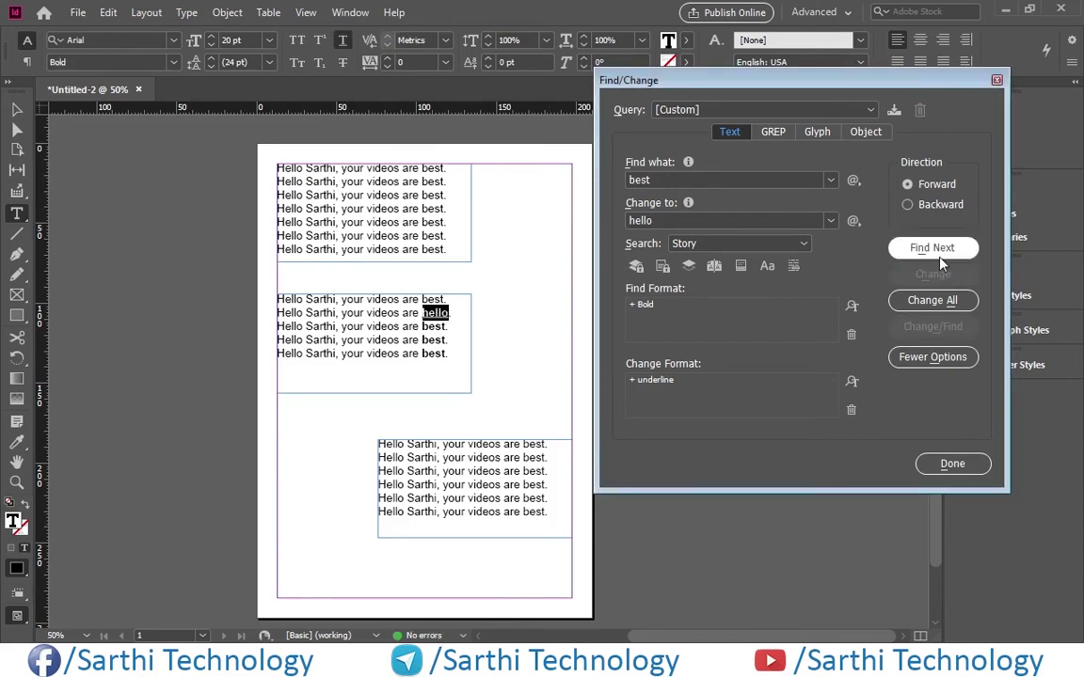
left_click(946, 300)
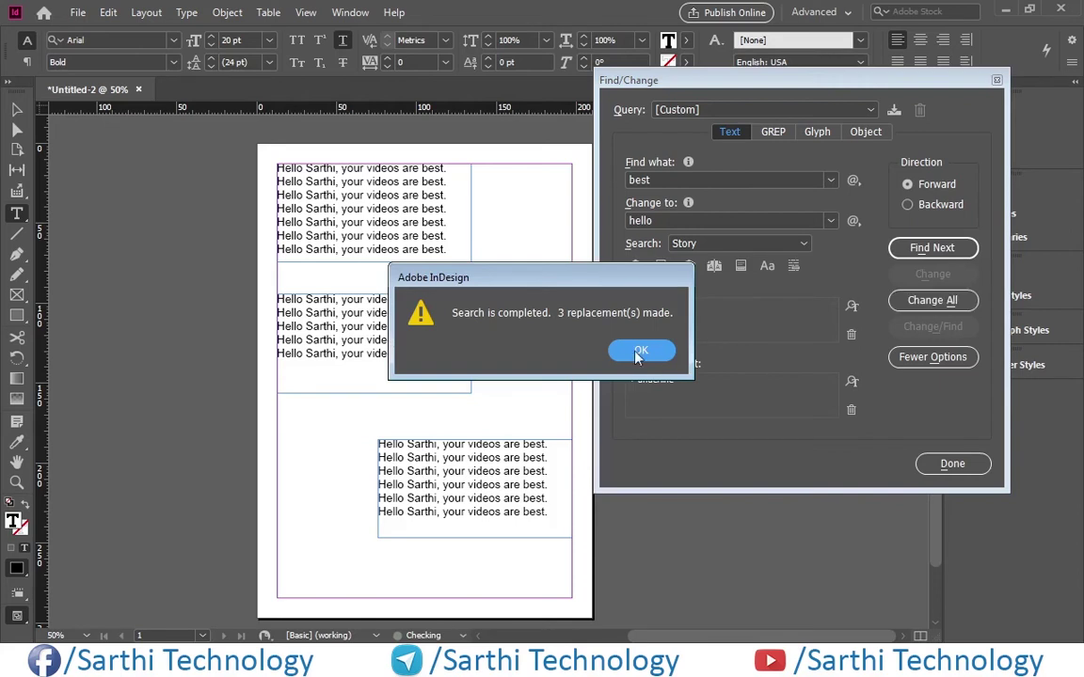
left_click(640, 352)
- Examine the replaced words in the second frame up close and return to the full-page view
left_click(423, 326)
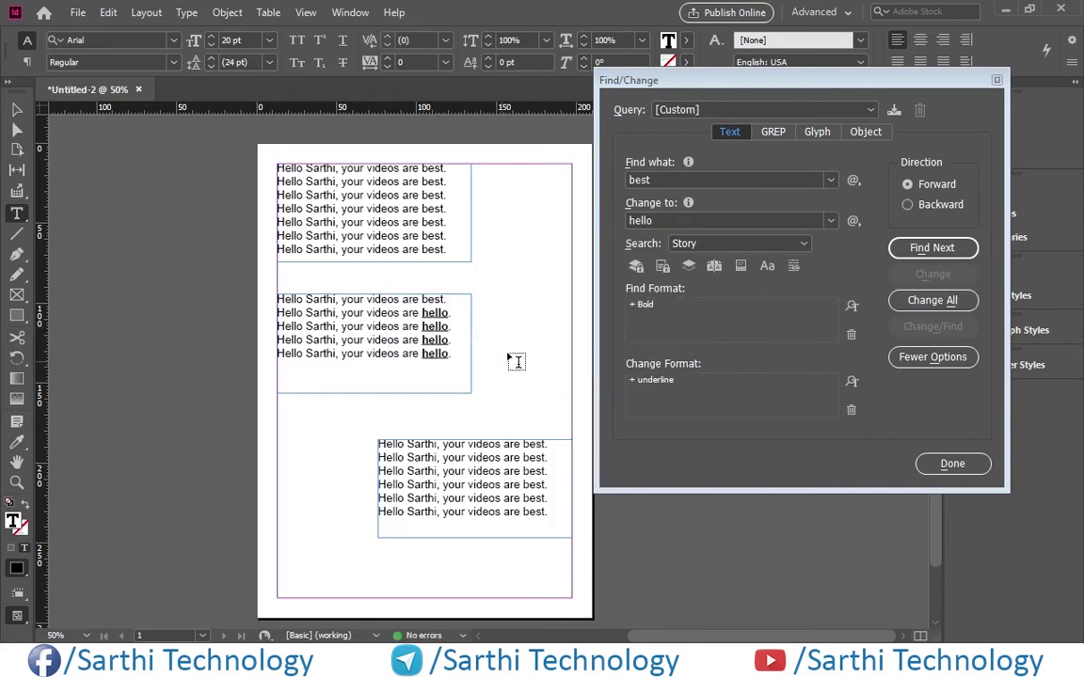
scroll(456, 341, "left", 3)
scroll(465, 336, "right", 3)
scroll(465, 335, "up", 3)
scroll(447, 324, "up", 1)
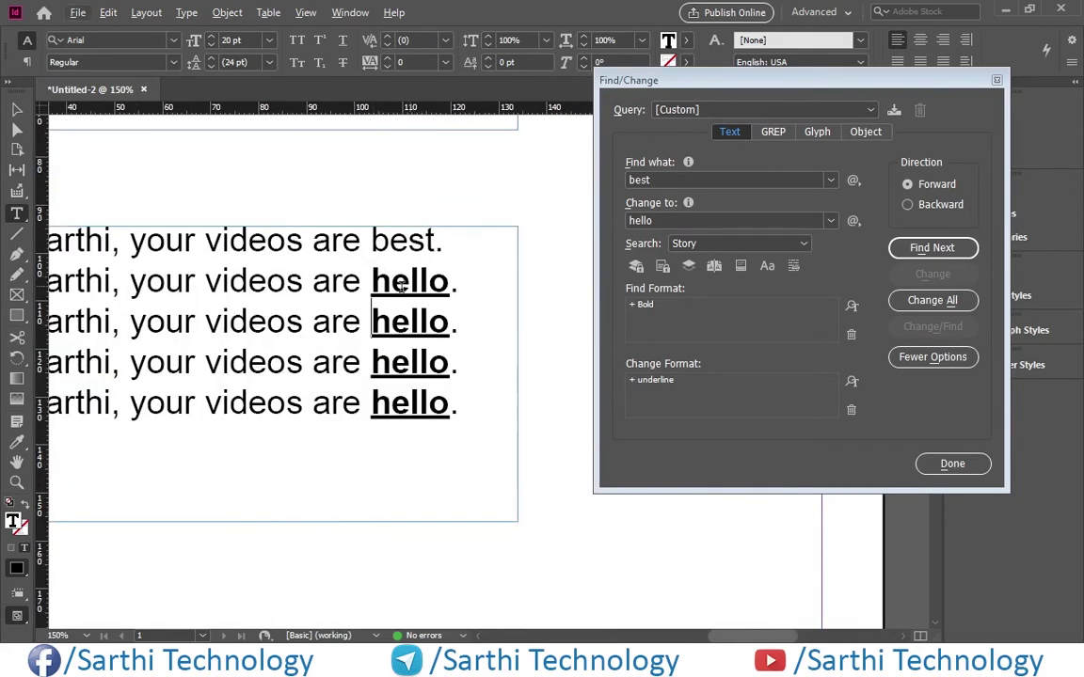
left_click(375, 293)
left_click(501, 284)
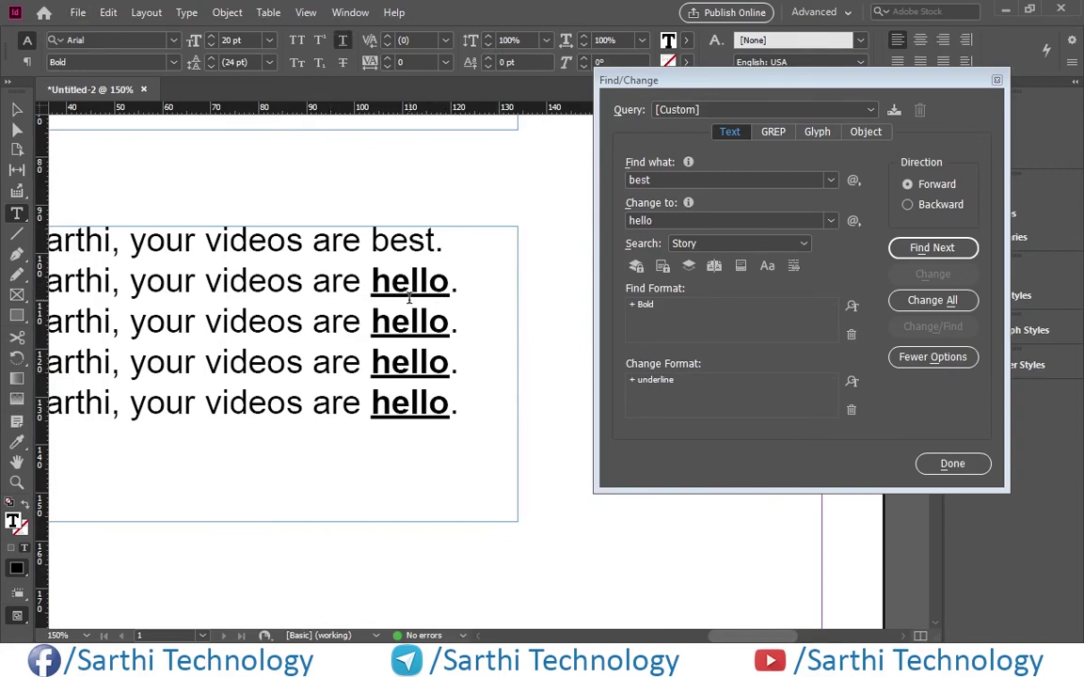
key("ctrl+minus")
key("ctrl+minus")
key("ctrl+minus")
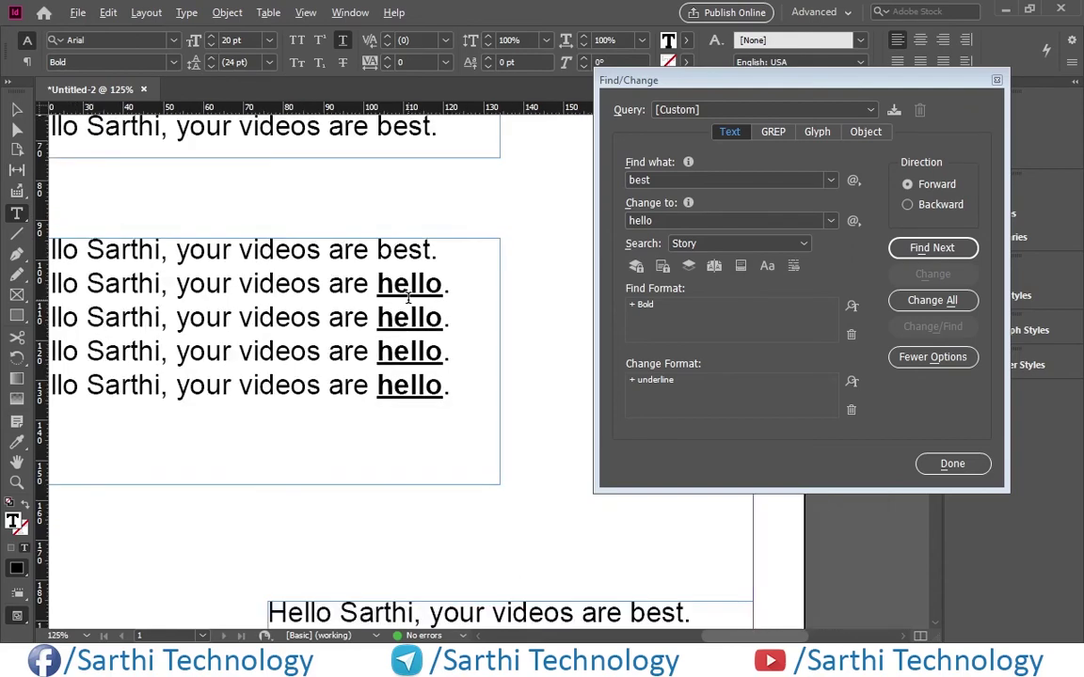
key("ctrl+minus")
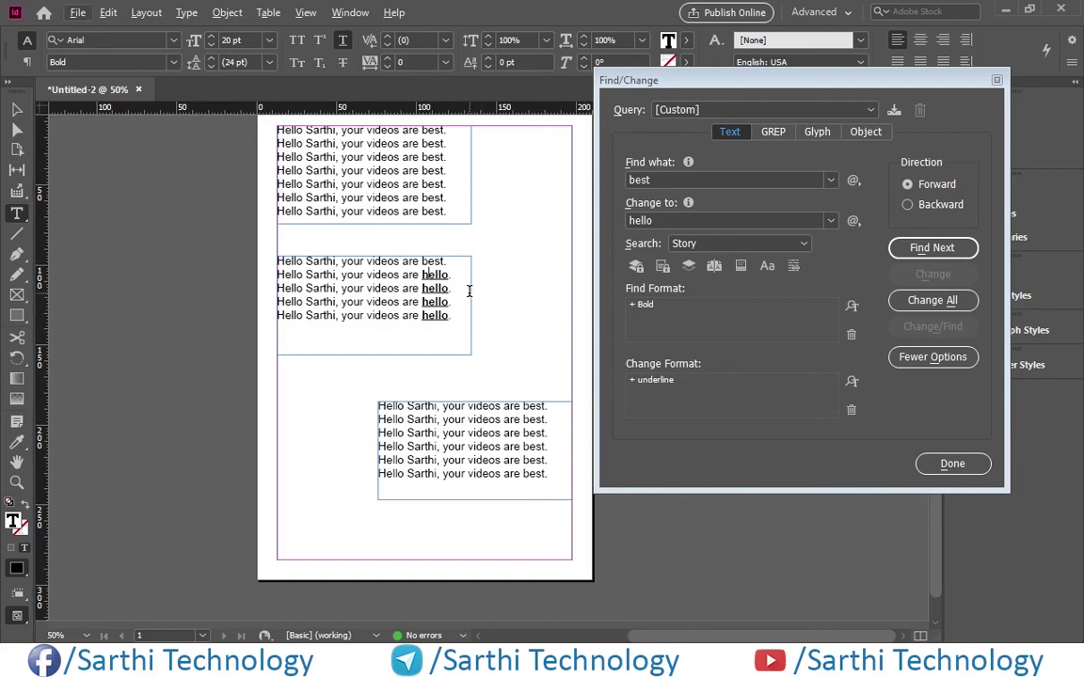
left_click(421, 274)
scroll(423, 274, "up", 1)
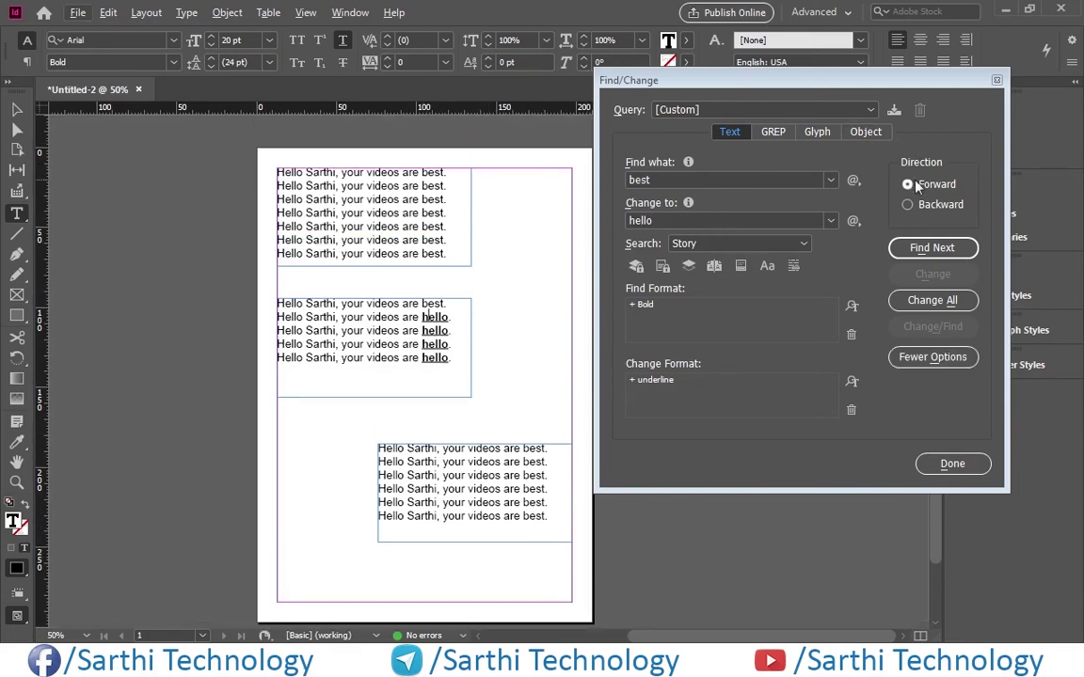
- Place the text cursor in the first frame's second line and clear both the find format and the change format
left_click(355, 241)
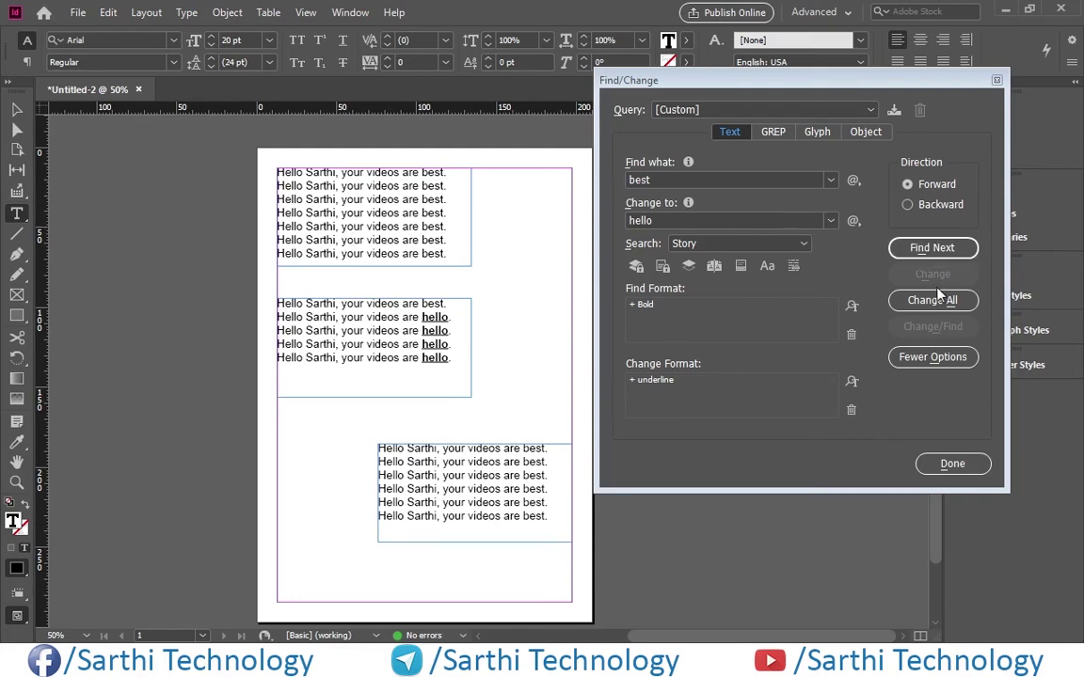
left_click(414, 212)
left_click(390, 185)
left_click(851, 334)
left_click(850, 409)
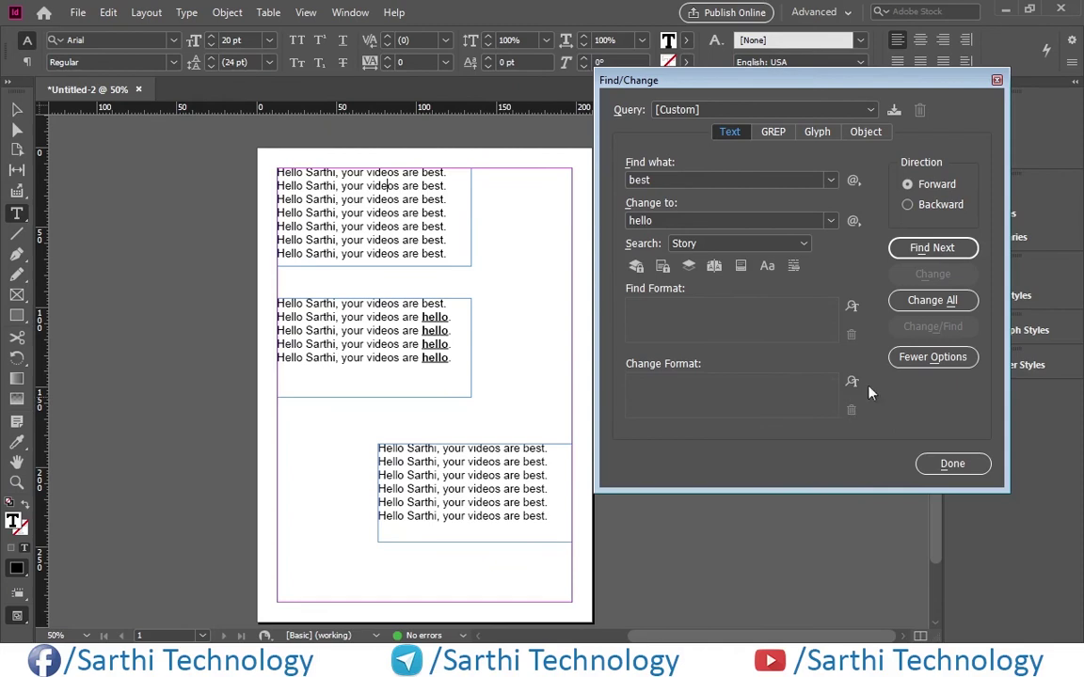
- Replace "best" with "hello" in the first frame's second line and close Find/Change
left_click(929, 252)
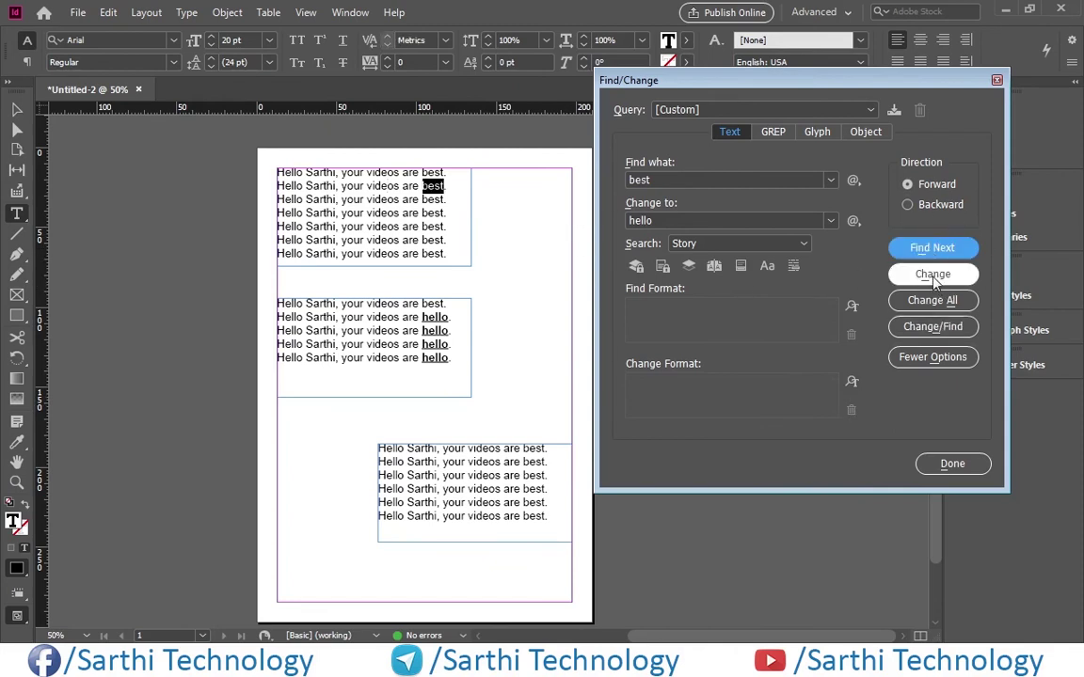
left_click(935, 276)
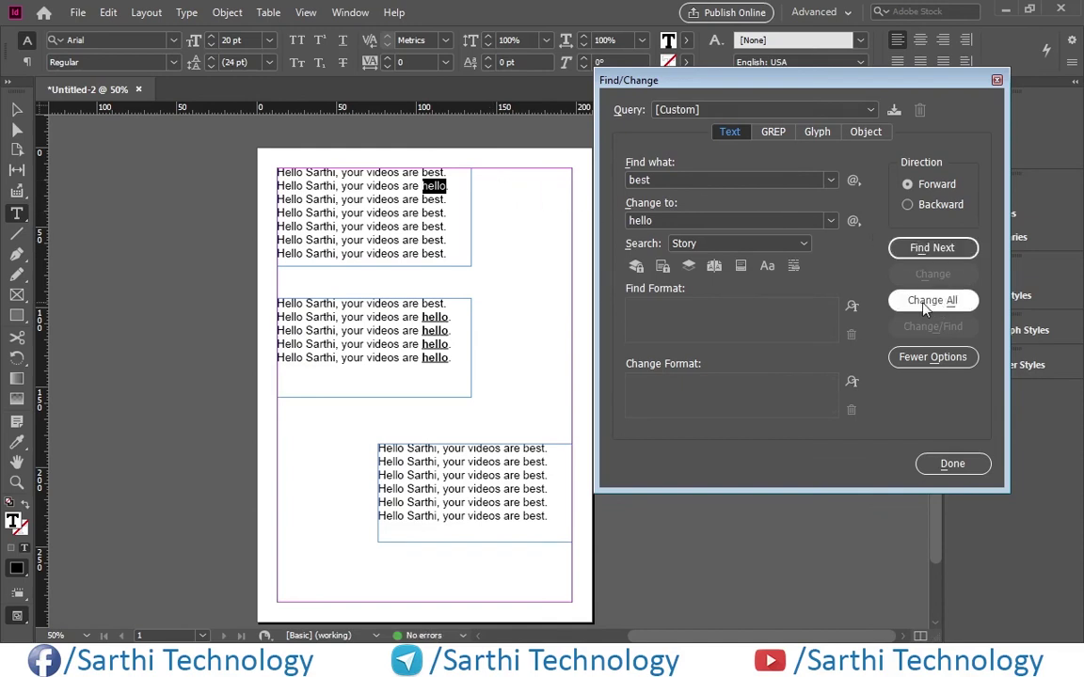
left_click(947, 467)
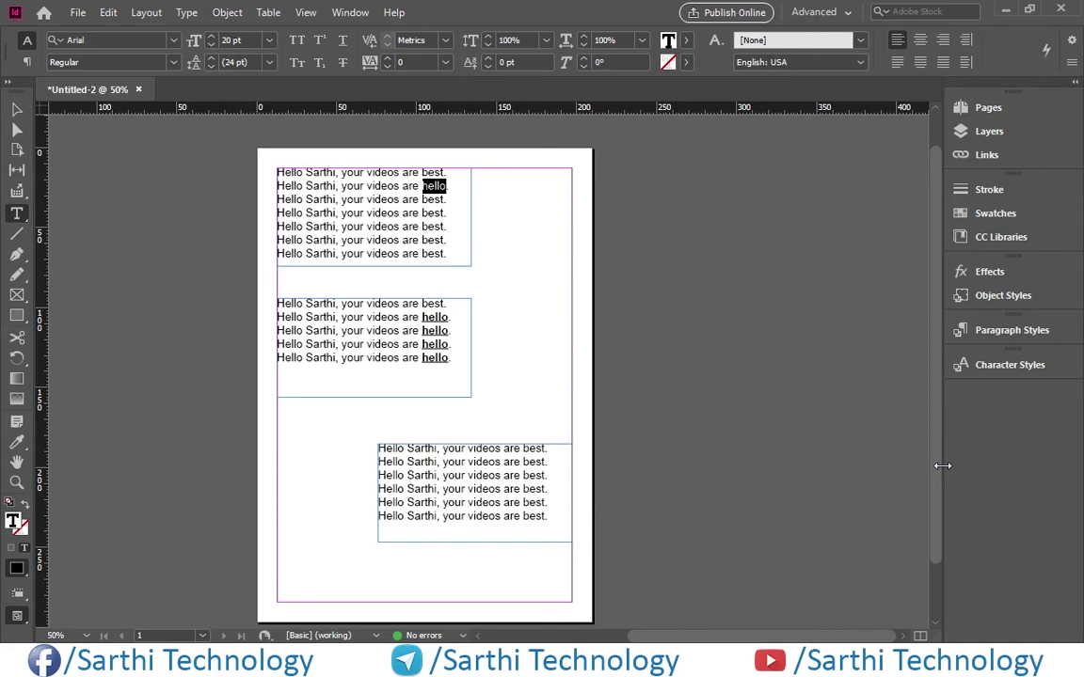
- Reopen Find/Change, move it over the page, and switch from the text search to the GREP search
key("ctrl+f")
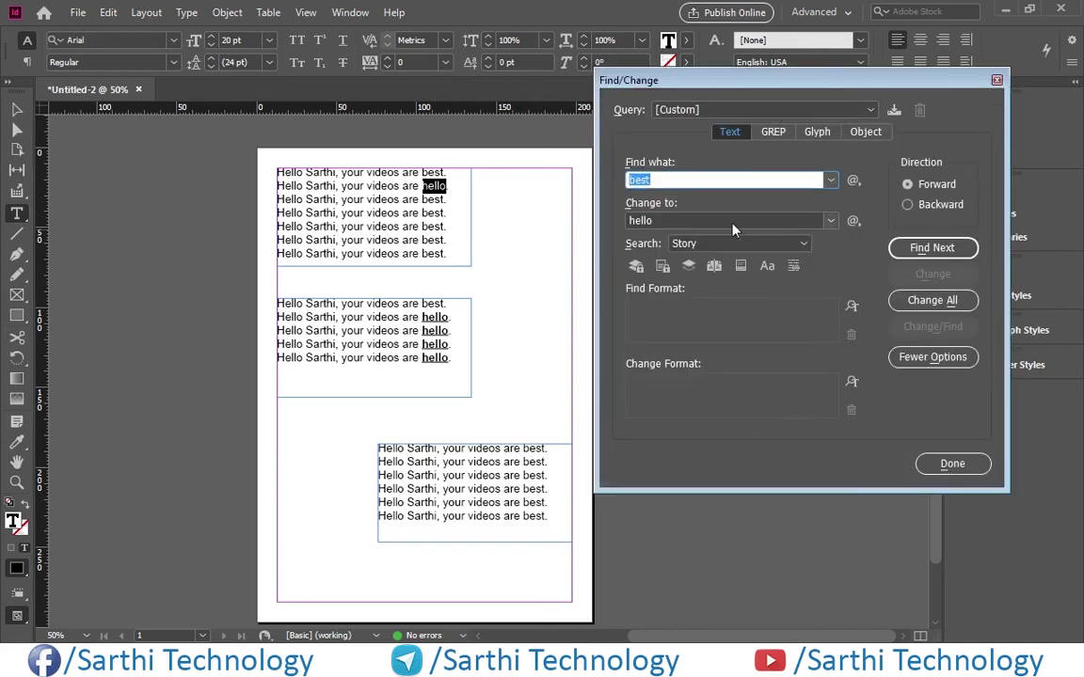
left_click_drag(817, 87, 428, 132)
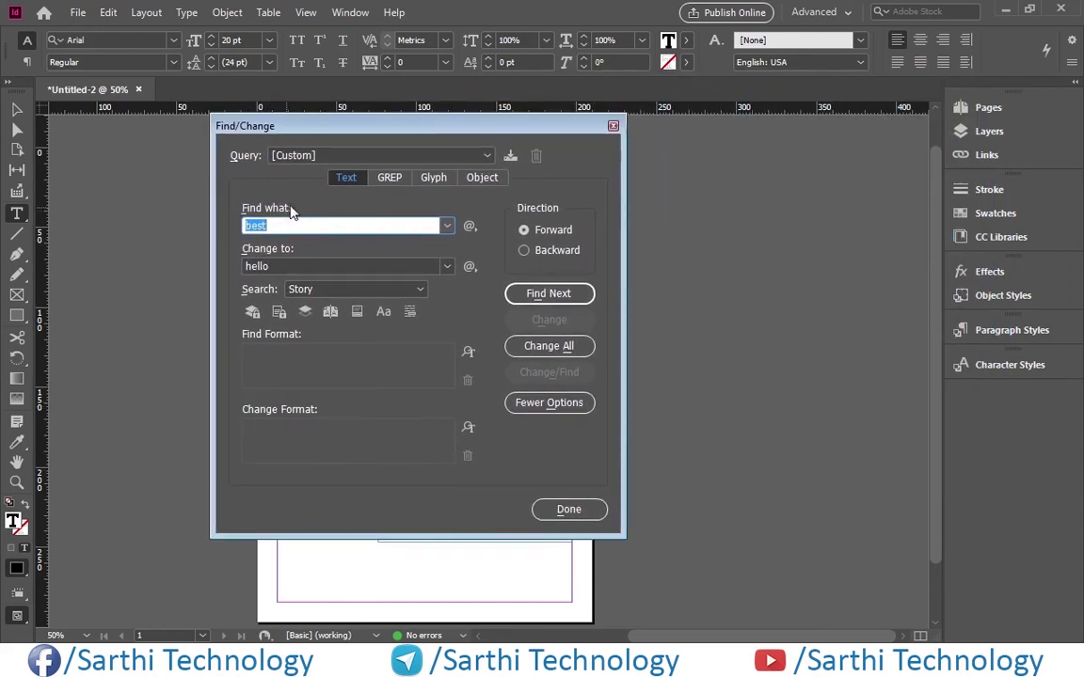
left_click(394, 178)
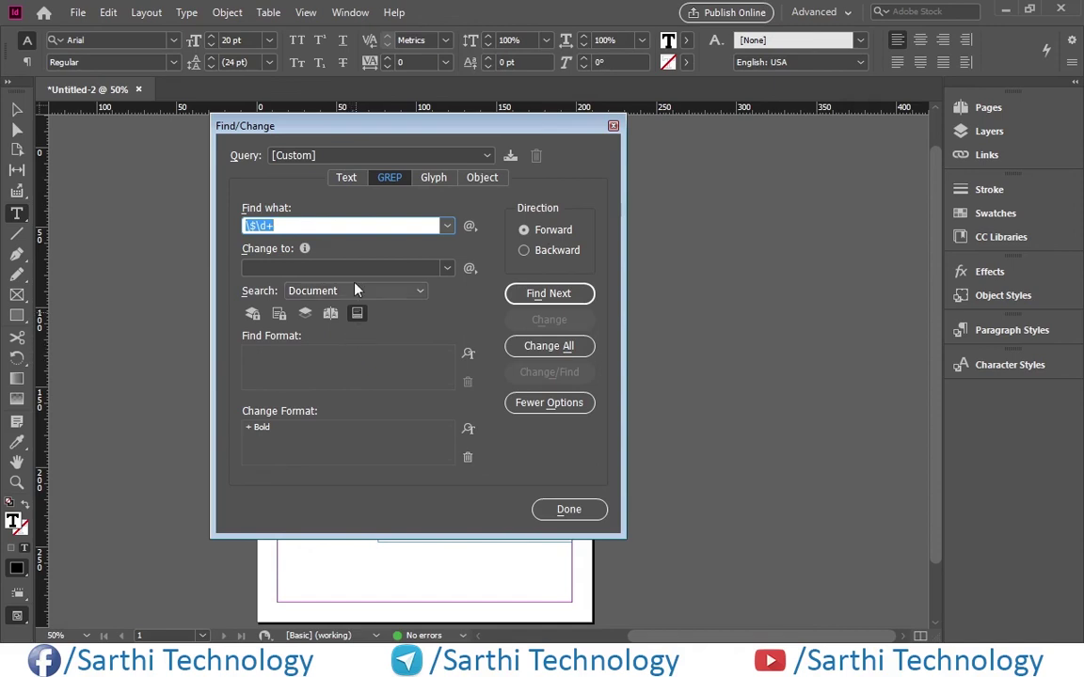
left_click(347, 180)
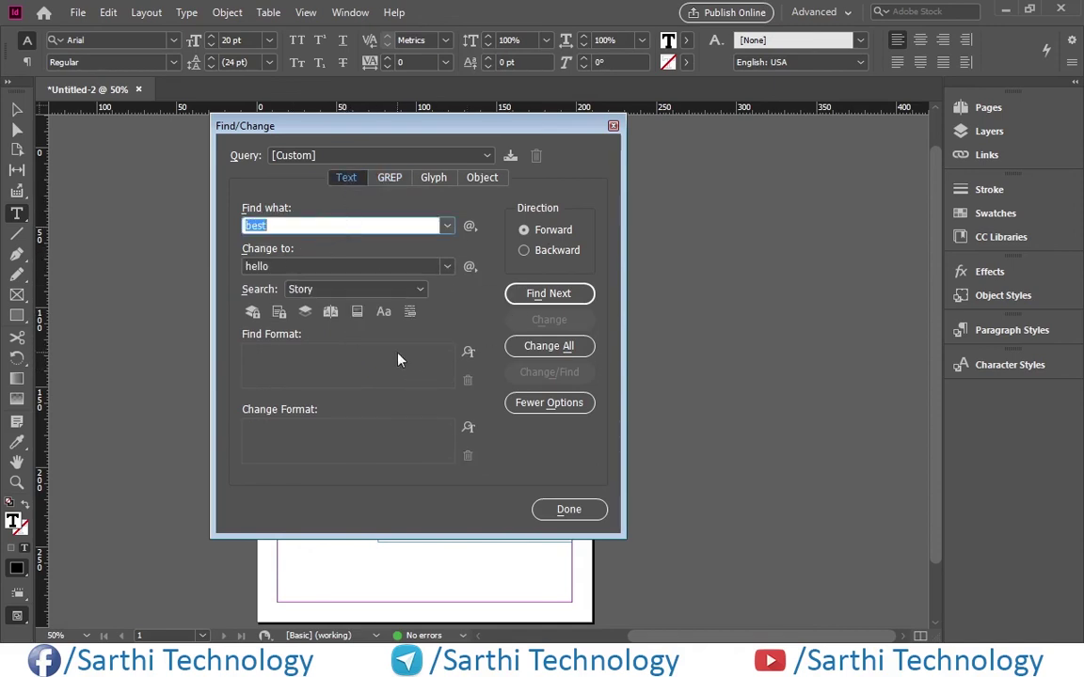
left_click(389, 176)
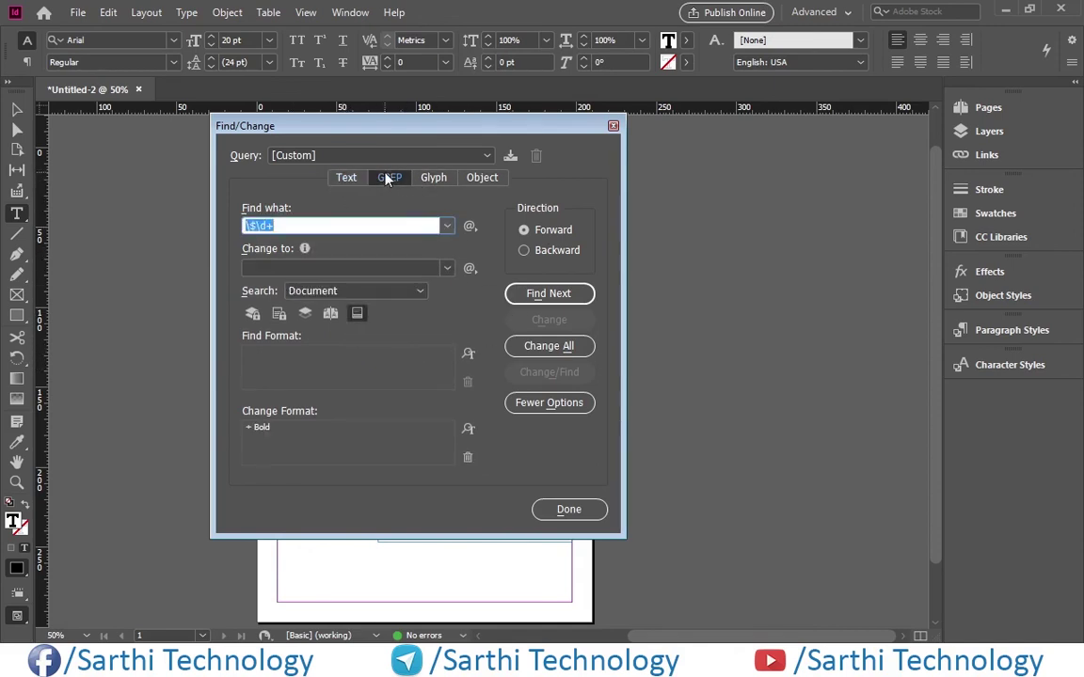